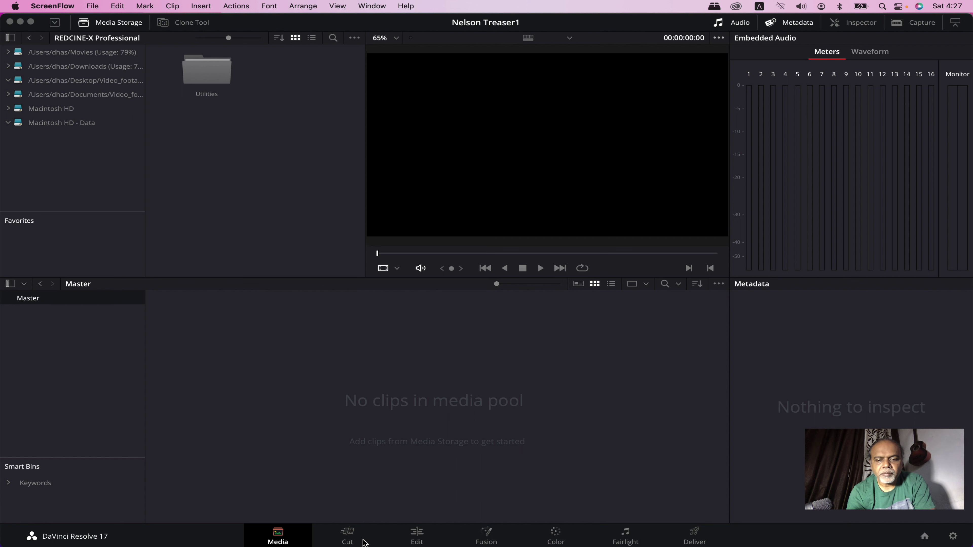
On the Media page, hide the embedded audio meters, look at the Inspector, and show the Capture and Metadata panels.
{"action": "left_click", "coordinate": [291, 540]}
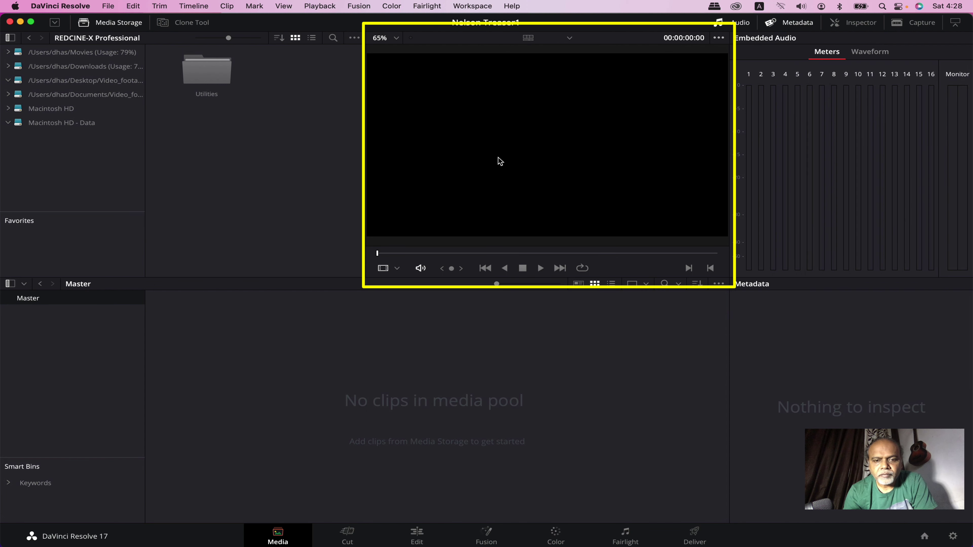
{"action": "left_click", "coordinate": [741, 23]}
{"action": "left_click", "coordinate": [798, 23]}
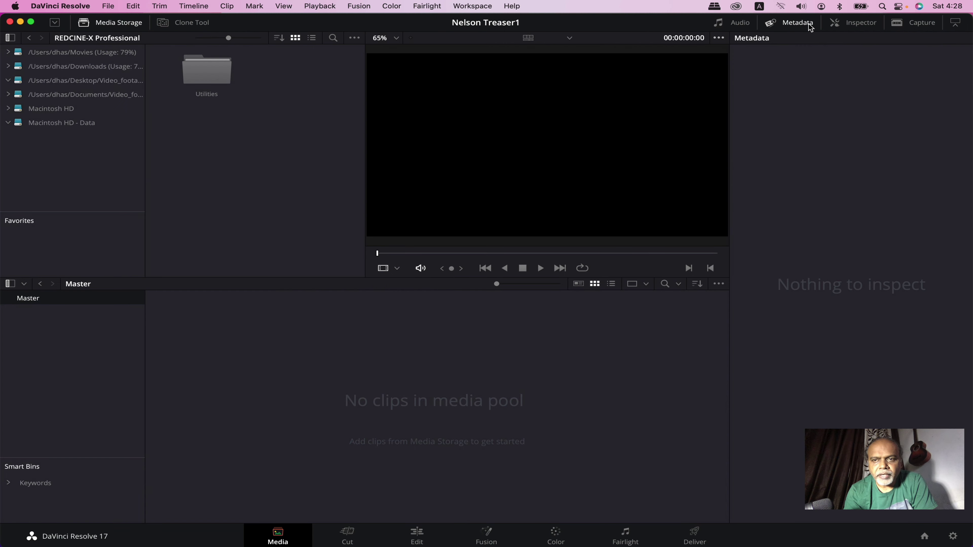
{"action": "left_click", "coordinate": [860, 23]}
{"action": "left_click", "coordinate": [916, 24]}
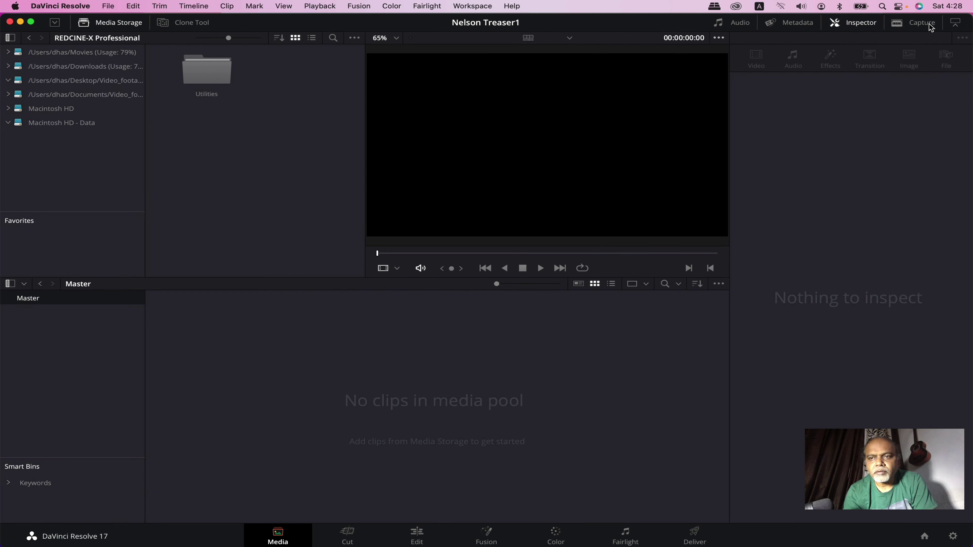
{"action": "left_click", "coordinate": [804, 26]}
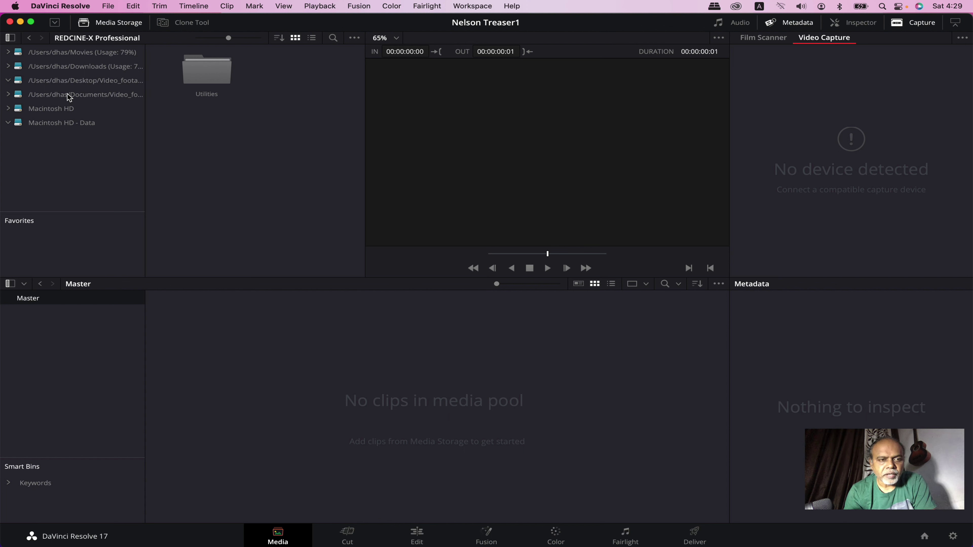
Browse the Macintosh HD, Macintosh HD - Data, Desktop Video_footage and Downloads locations in media storage.
{"action": "left_click", "coordinate": [67, 108]}
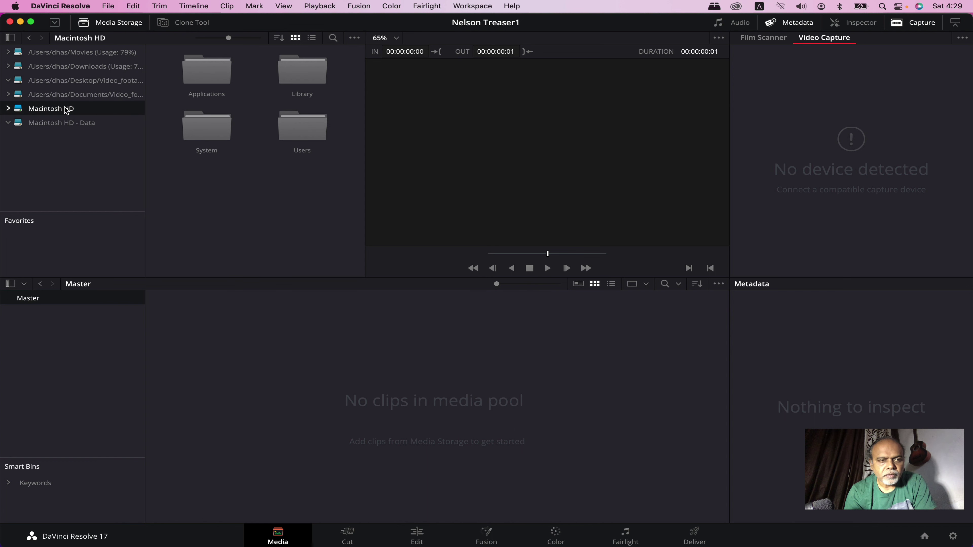
{"action": "left_click", "coordinate": [69, 123]}
{"action": "left_click", "coordinate": [90, 80]}
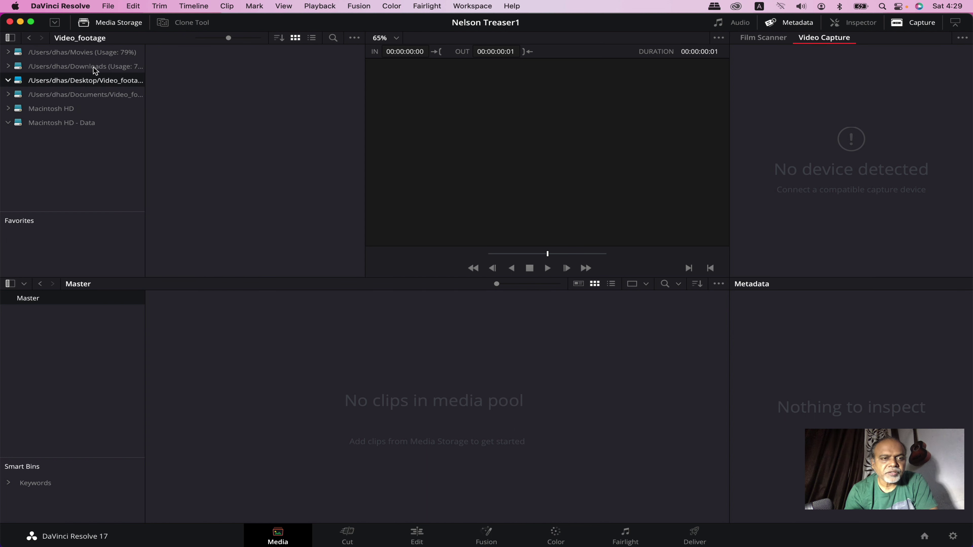
{"action": "left_click", "coordinate": [95, 69]}
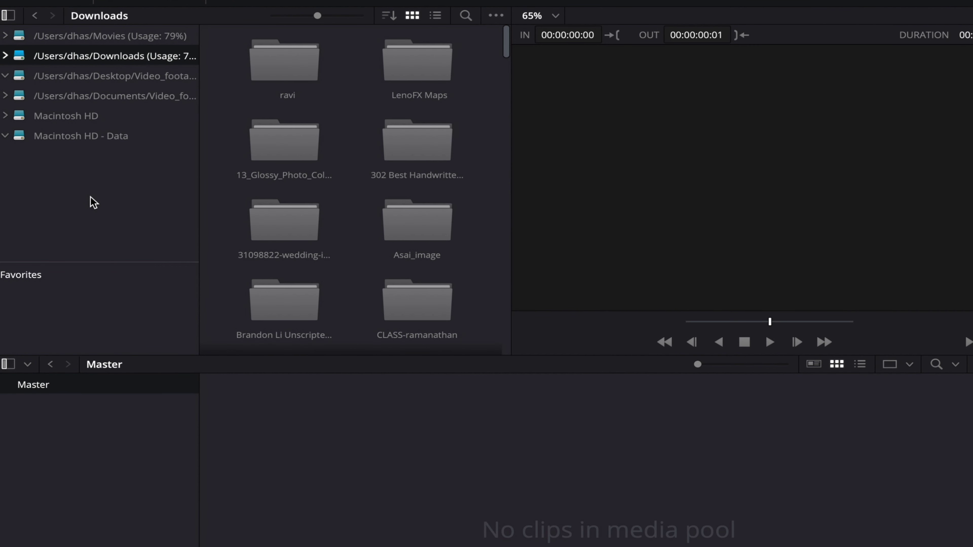
Add the sample_footage folder from Documents as a new media storage location.
{"action": "right_click", "coordinate": [93, 203]}
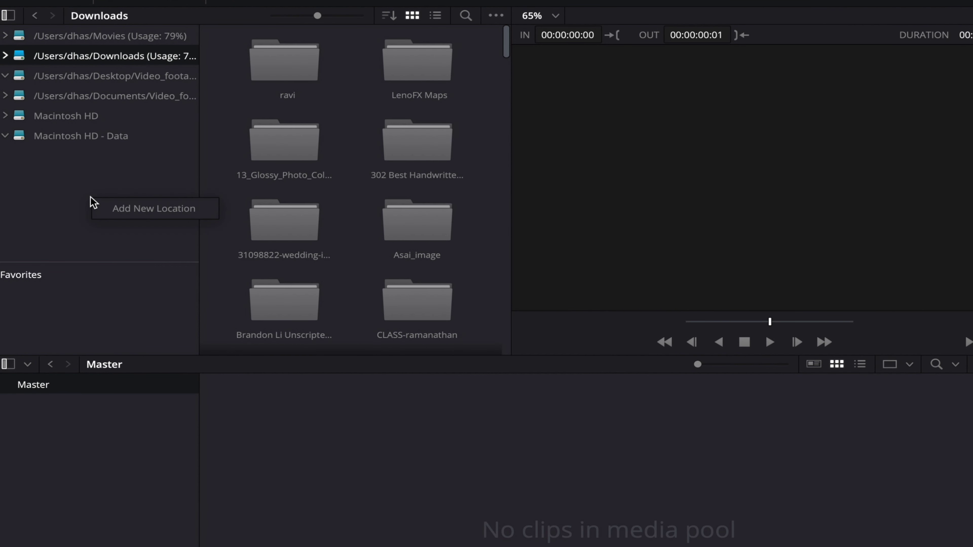
{"action": "left_click", "coordinate": [123, 210]}
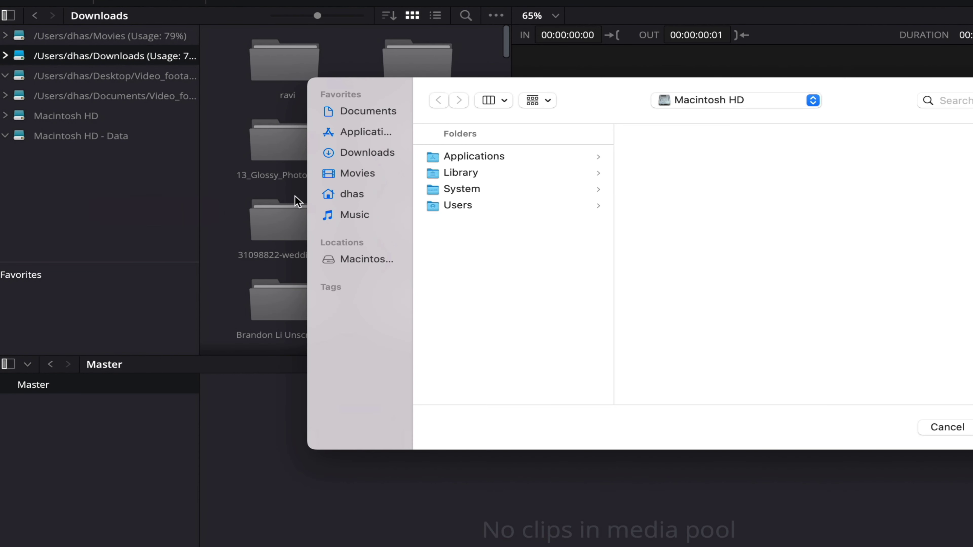
{"action": "left_click", "coordinate": [369, 112]}
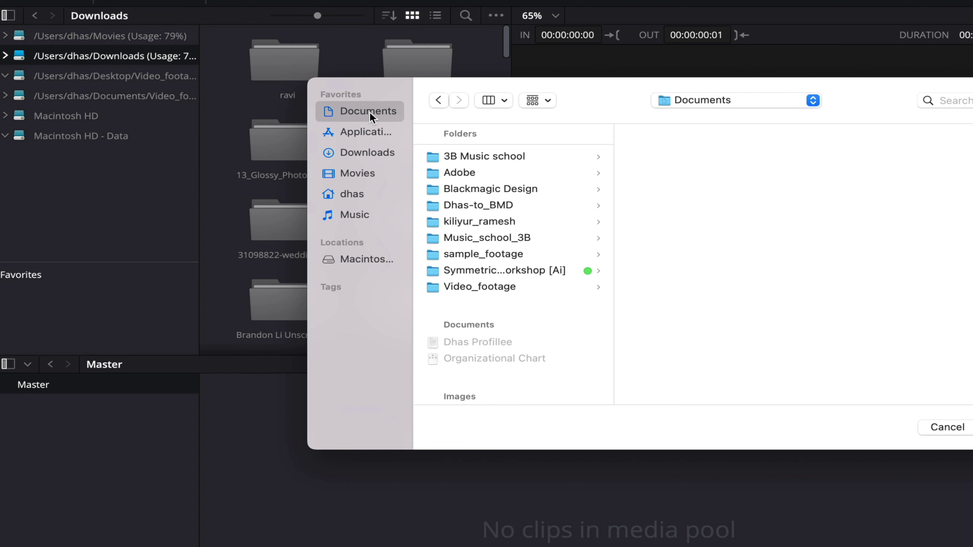
{"action": "left_click", "coordinate": [501, 256]}
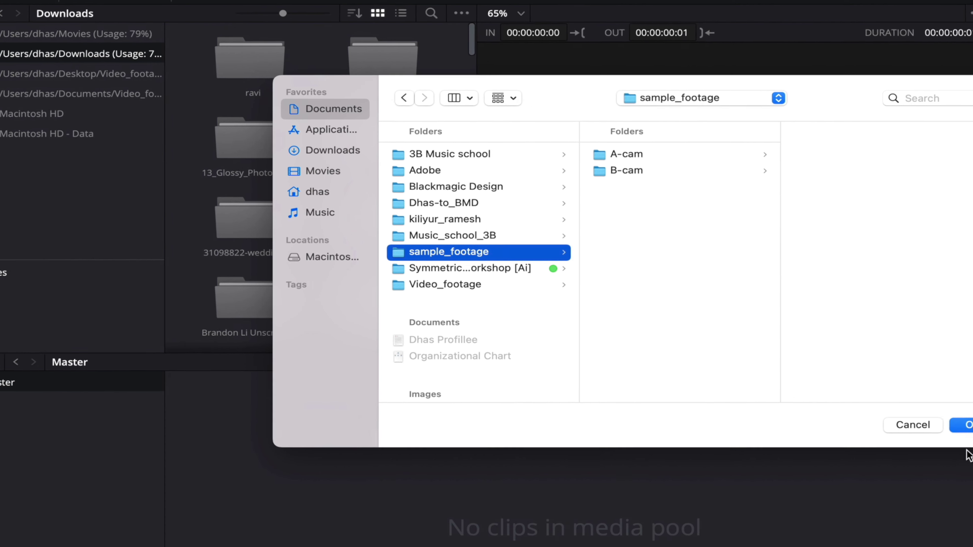
{"action": "left_click", "coordinate": [888, 420]}
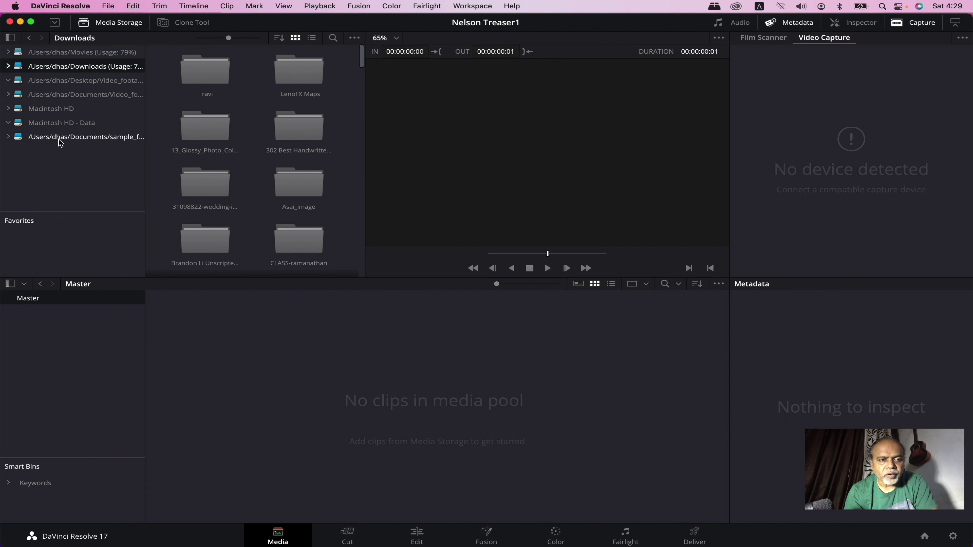
Expand the sample_footage location and look through the clips in its A-cam and B-cam folders.
{"action": "left_click", "coordinate": [66, 141]}
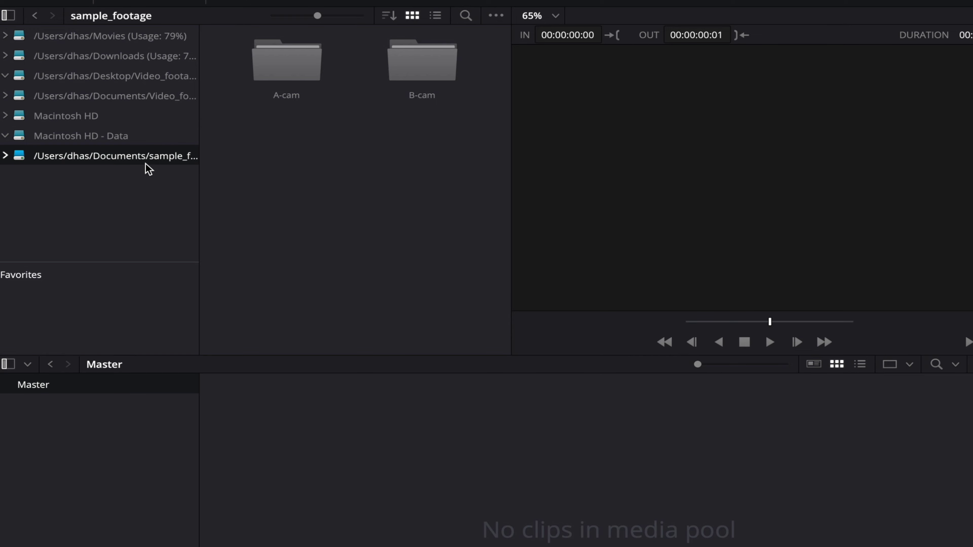
{"action": "left_click", "coordinate": [6, 157]}
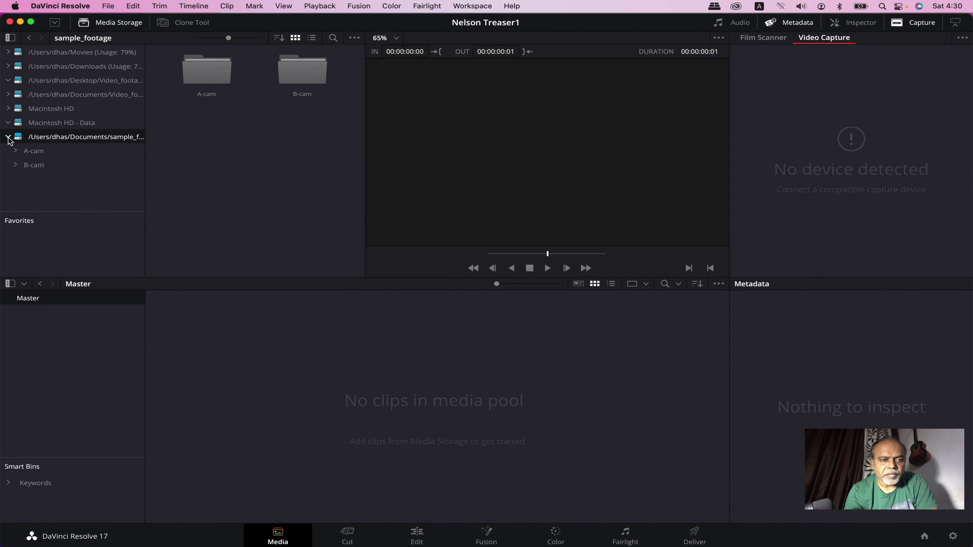
{"action": "left_click", "coordinate": [34, 153]}
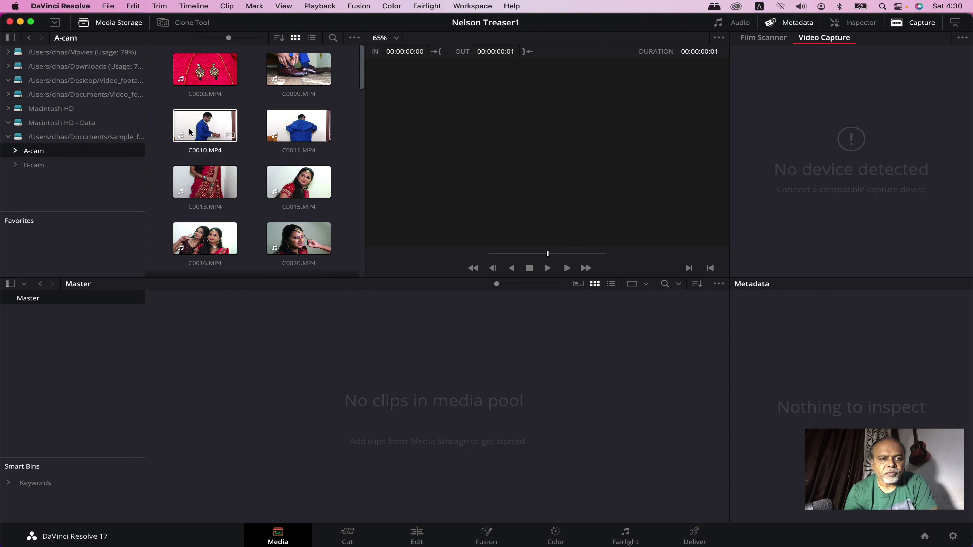
{"action": "left_click", "coordinate": [36, 165]}
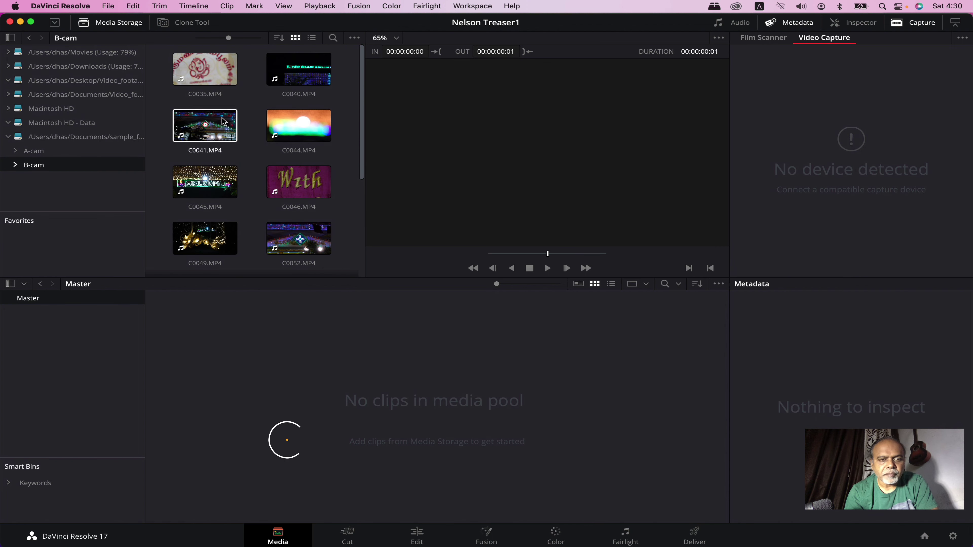
{"action": "left_click", "coordinate": [120, 148]}
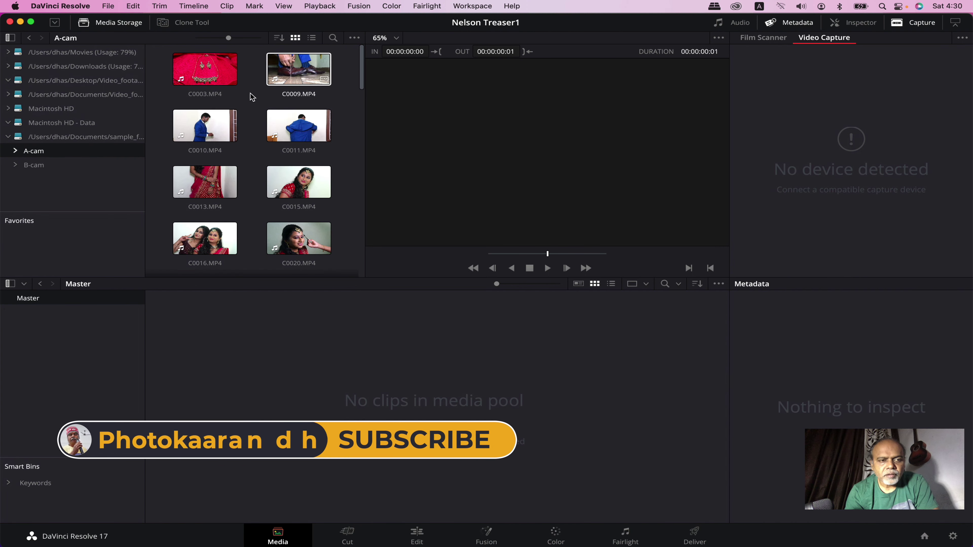
{"action": "left_click", "coordinate": [119, 142]}
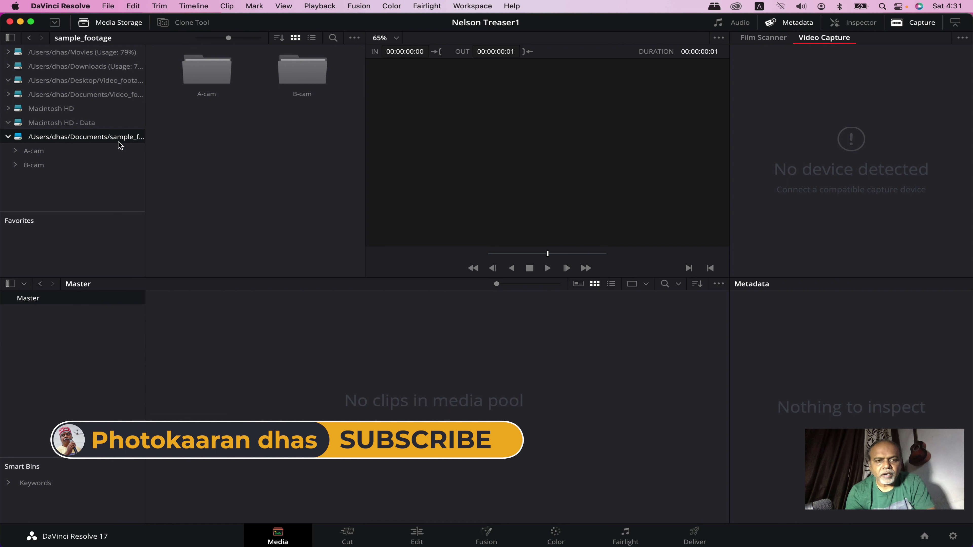
Switch to Finder and carry the clip C0035.MP4 from the B-cam folder into DaVinci Resolve's media storage browser to locate it.
{"action": "key", "text": "super+Tab"}
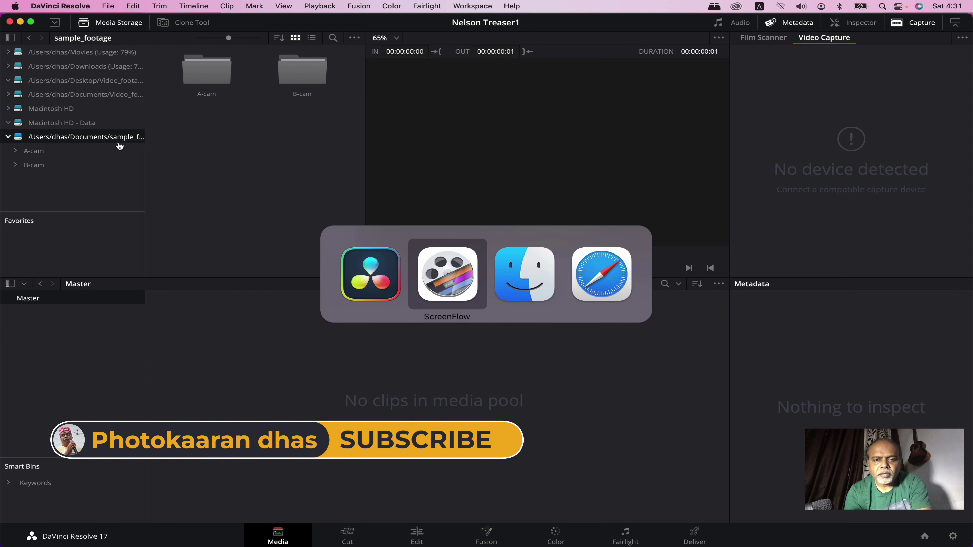
{"action": "key", "text": "super+Tab"}
{"action": "left_click", "coordinate": [517, 108]}
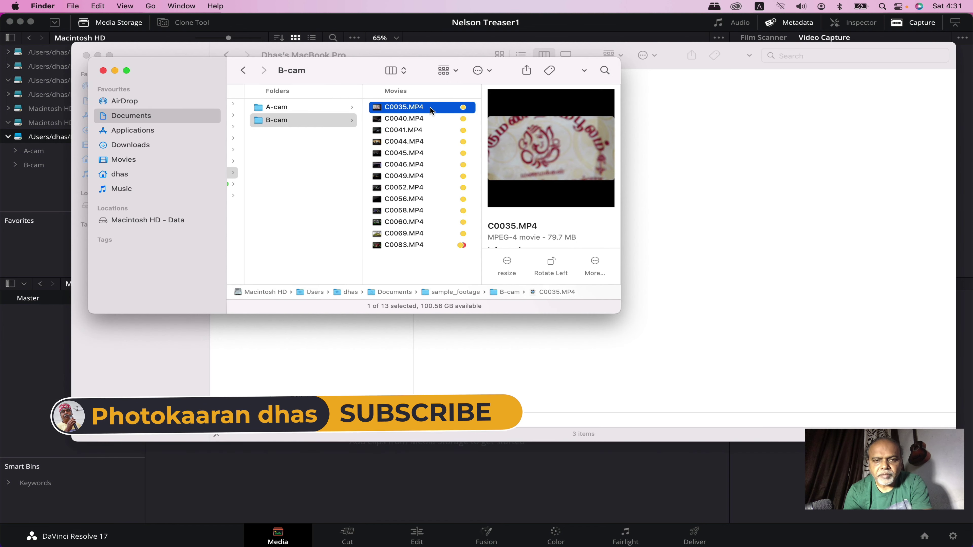
{"action": "left_click", "coordinate": [415, 119], "text": "shift"}
{"action": "key", "text": "super+Tab"}
{"action": "left_click_drag", "start_coordinate": [415, 119], "coordinate": [226, 200]}
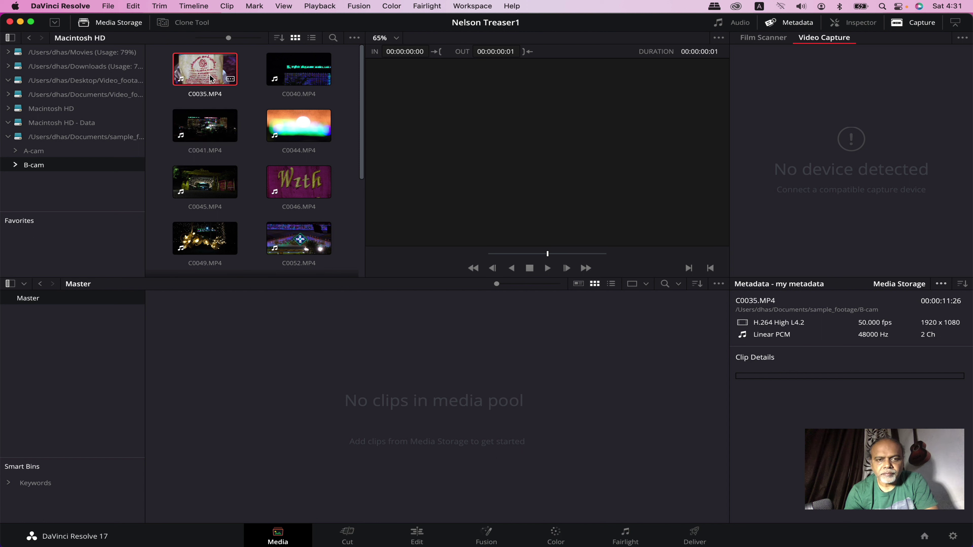
Add the sample_footage location to the media storage Favorites.
{"action": "left_click", "coordinate": [84, 137]}
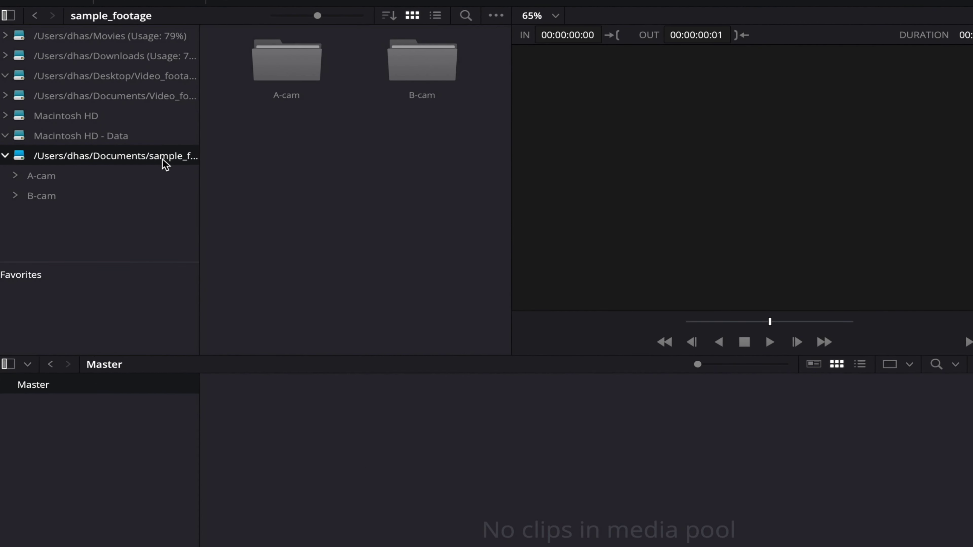
{"action": "left_click_drag", "start_coordinate": [162, 163], "coordinate": [71, 333]}
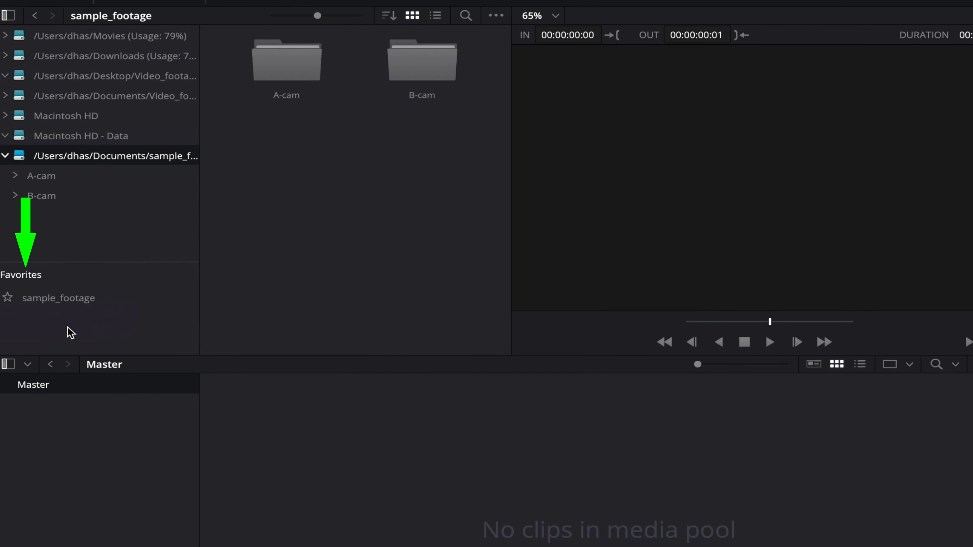
Open the sample_footage favorite and try moving back and forward through the previously visited storage folders.
{"action": "left_click", "coordinate": [63, 300]}
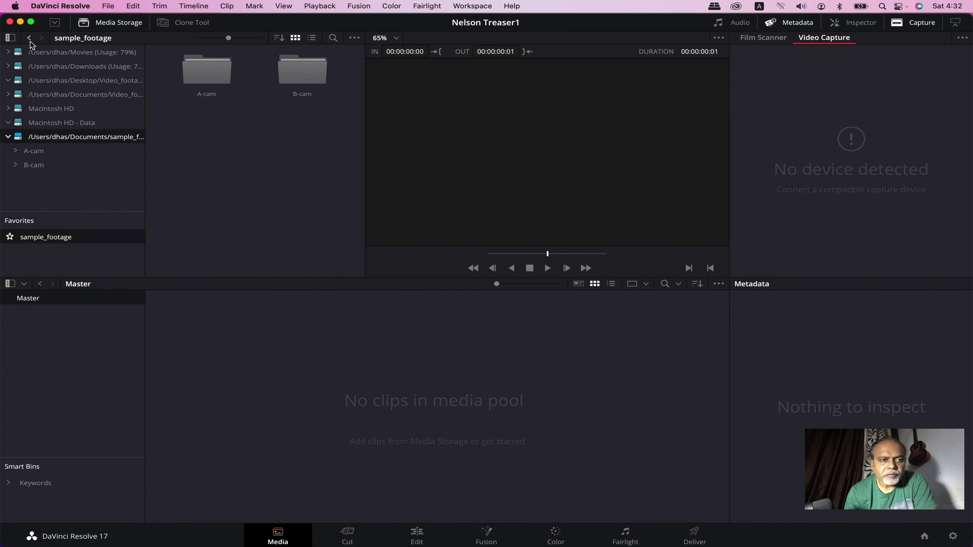
{"action": "left_click", "coordinate": [35, 23]}
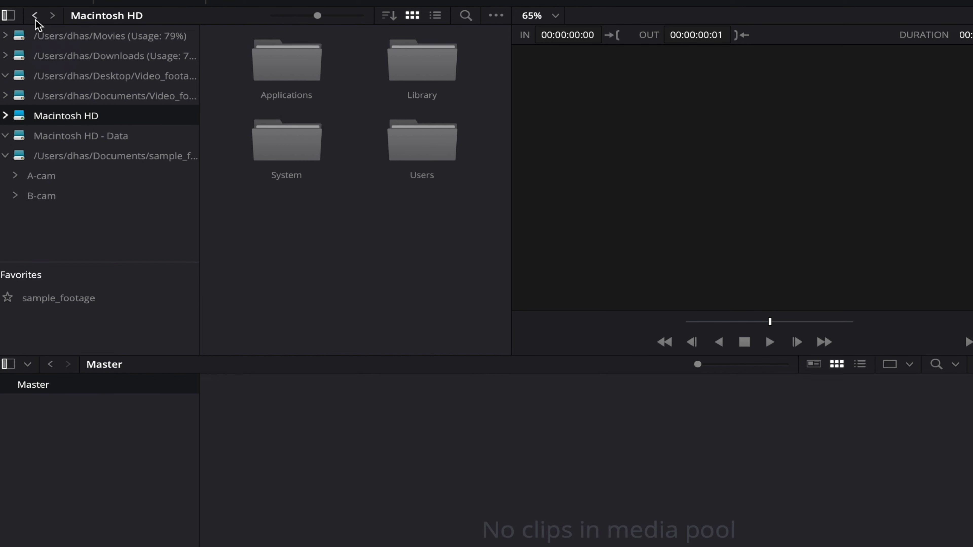
{"action": "left_click", "coordinate": [35, 23]}
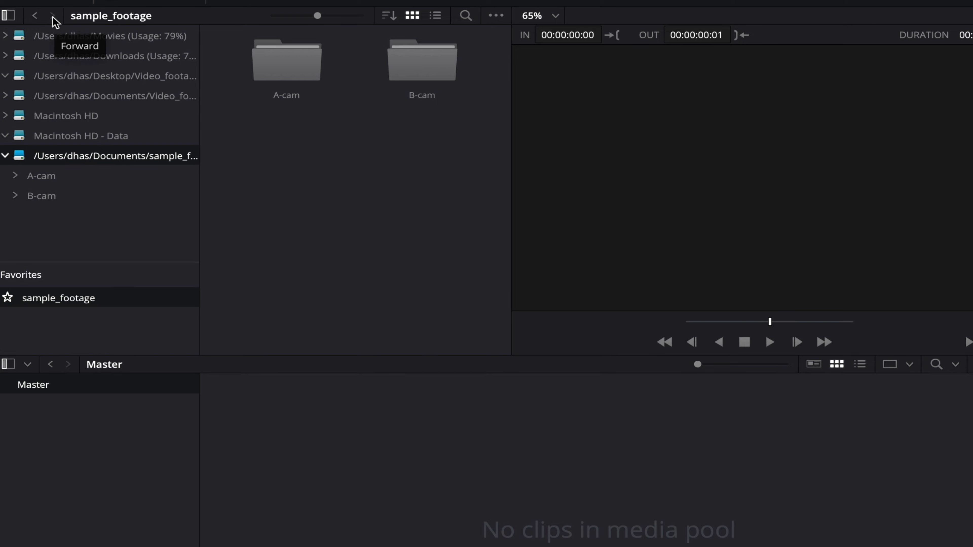
Import the sample_footage folder into the media pool as bins with its subfolders, keeping the project frame rate unchanged.
{"action": "double_click", "coordinate": [110, 160]}
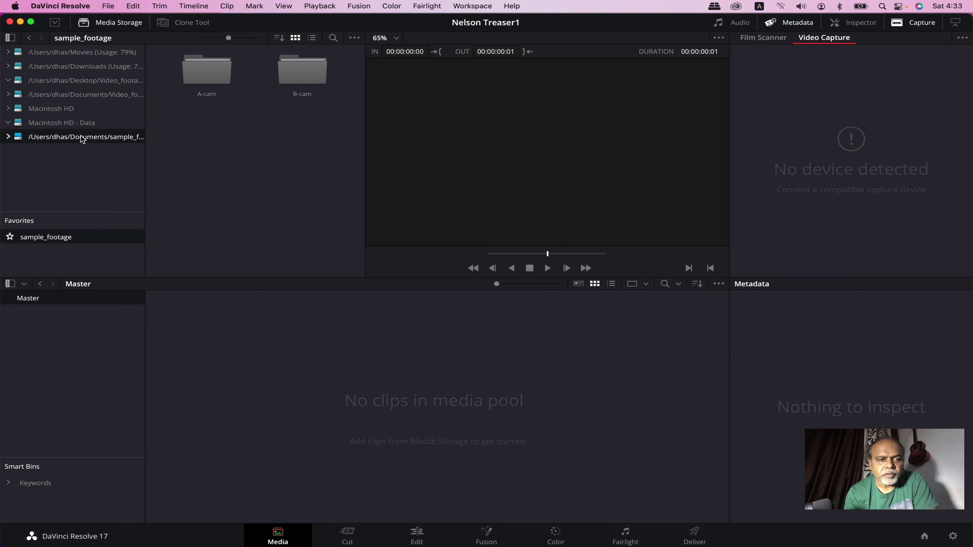
{"action": "mouse_move", "coordinate": [82, 139]}
{"action": "left_mouse_down"}
{"action": "mouse_move", "coordinate": [93, 147]}
{"action": "mouse_move", "coordinate": [115, 299]}
{"action": "mouse_move", "coordinate": [89, 354]}
{"action": "left_mouse_up"}
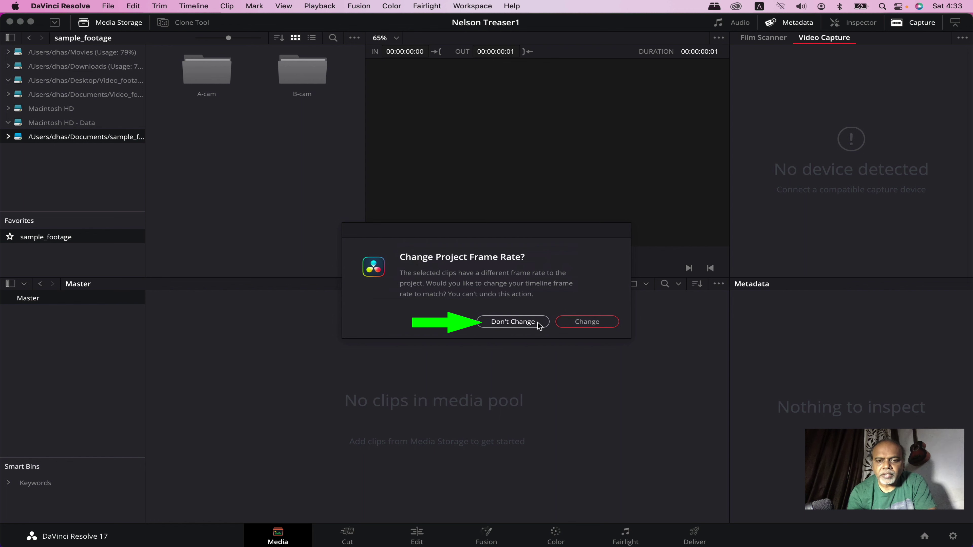
{"action": "left_click", "coordinate": [529, 323]}
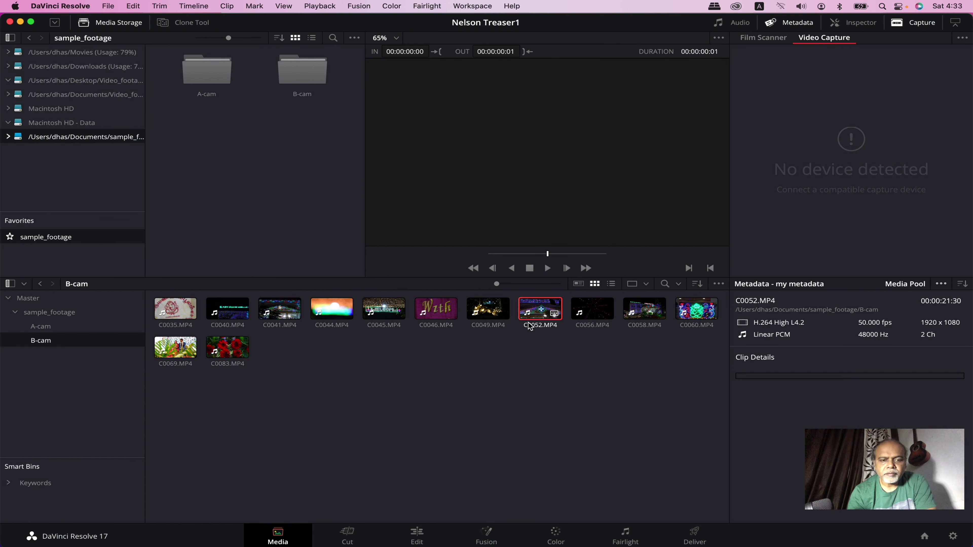
Check the clips in the media pool's A-cam and B-cam bins, and open the A-cam folder in media storage.
{"action": "left_click", "coordinate": [47, 328]}
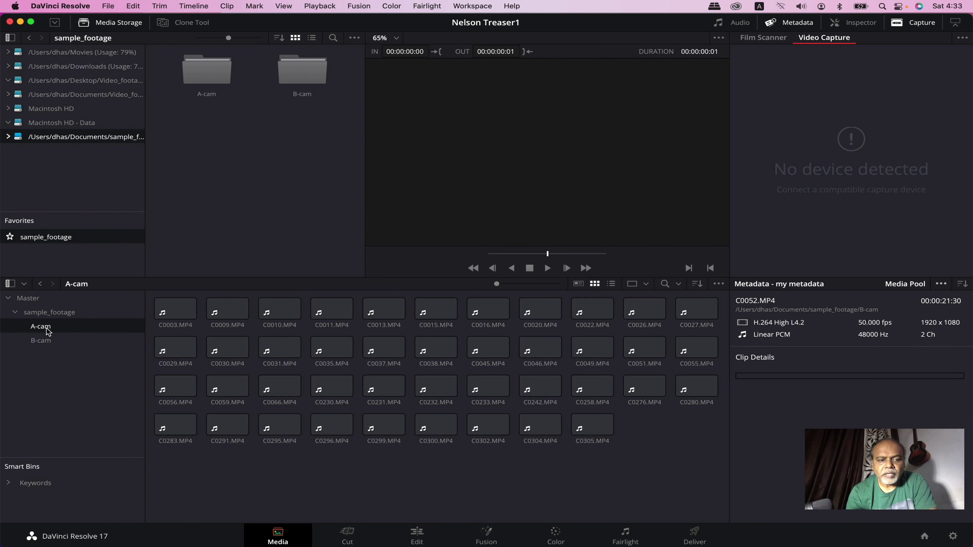
{"action": "left_click", "coordinate": [47, 342]}
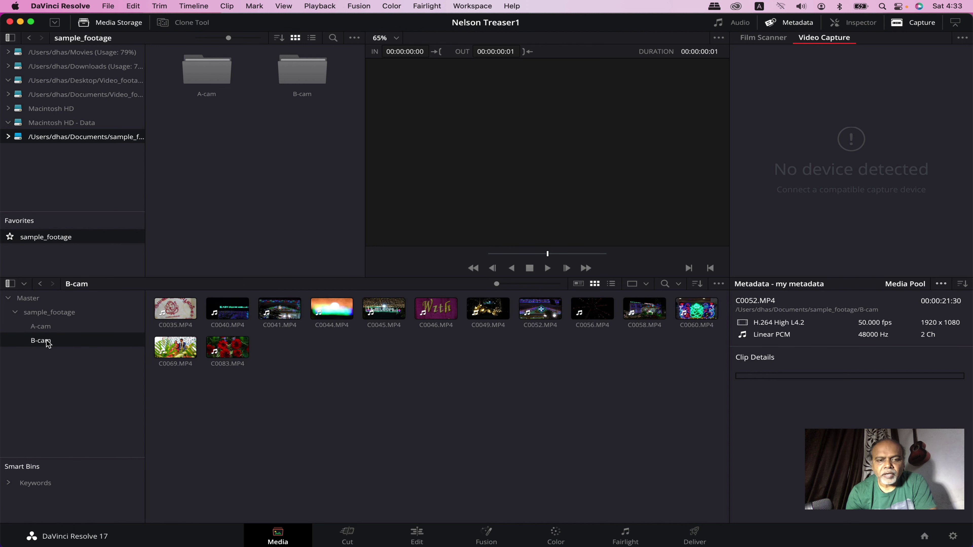
{"action": "left_click", "coordinate": [41, 327]}
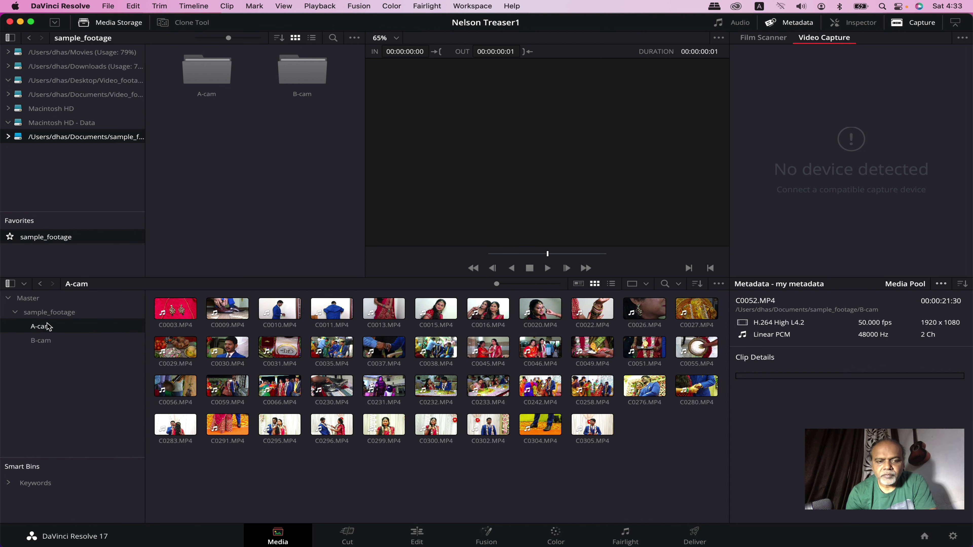
{"action": "double_click", "coordinate": [206, 71]}
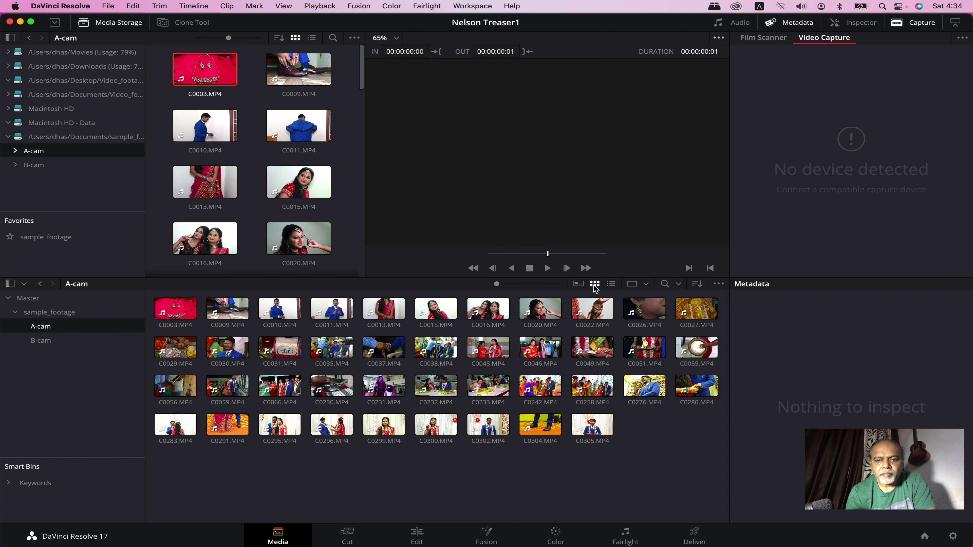
Show the A-cam bin's clips in list view and examine their file path, format and codec columns.
{"action": "left_click", "coordinate": [612, 284]}
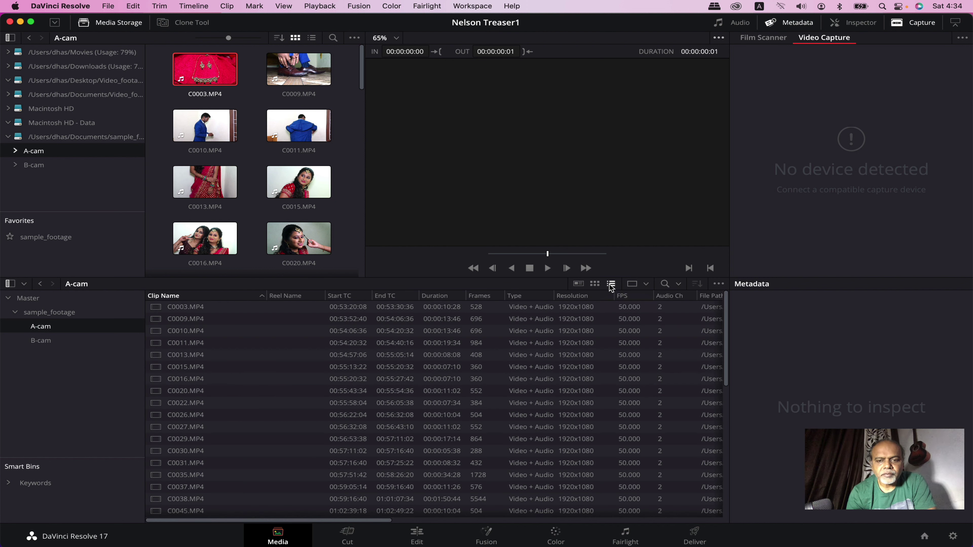
{"action": "scroll", "coordinate": [585, 337], "scroll_direction": "right", "scroll_amount": 10}
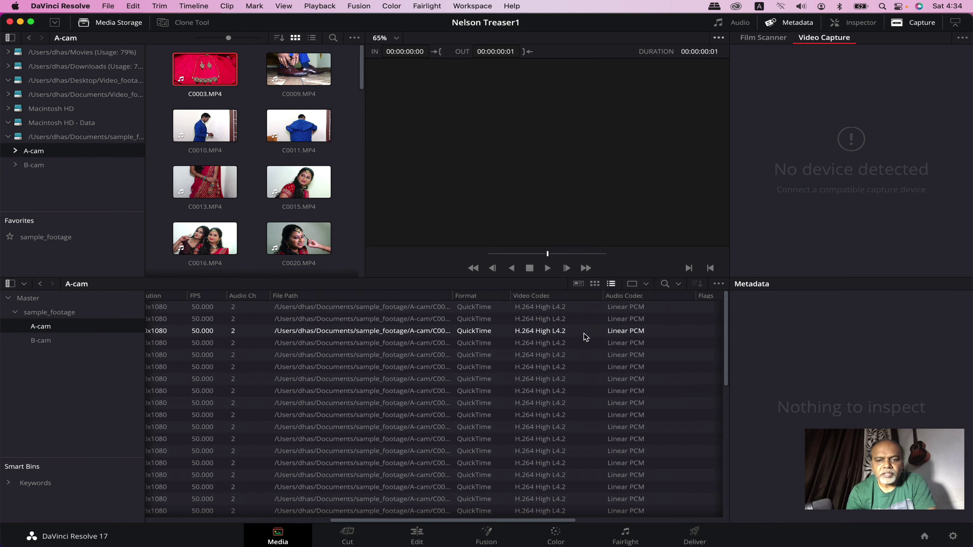
Split the media pool into two side-by-side bin views, showing A-cam in the first and B-cam in the second, and select C0045.MP4.
{"action": "scroll", "coordinate": [585, 337], "scroll_direction": "left", "scroll_amount": 5}
{"action": "scroll", "coordinate": [585, 338], "scroll_direction": "left", "scroll_amount": 5}
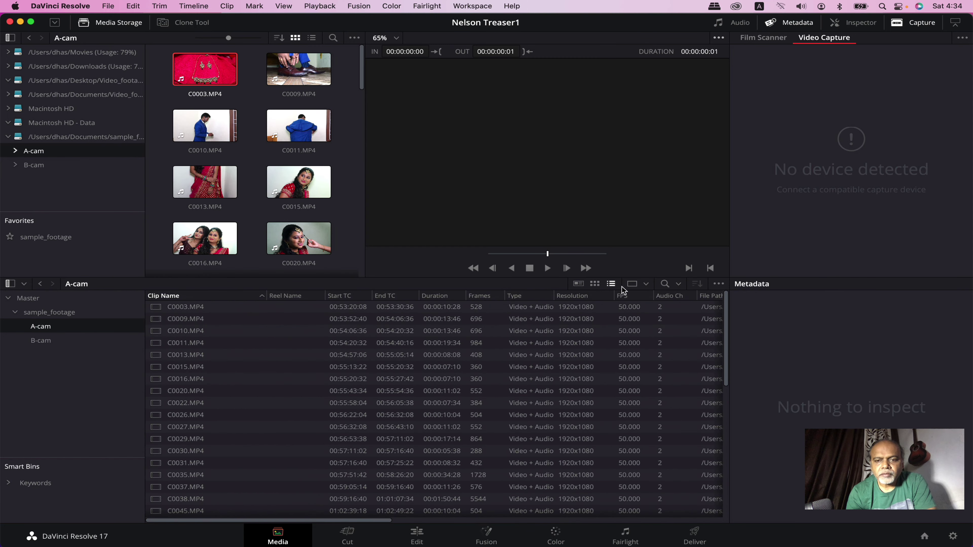
{"action": "left_click", "coordinate": [646, 284]}
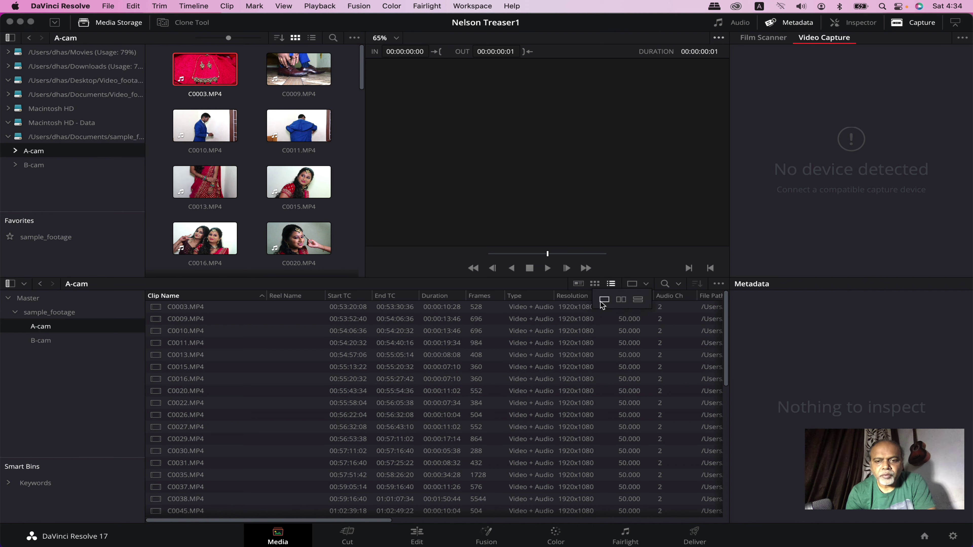
{"action": "left_click", "coordinate": [621, 302]}
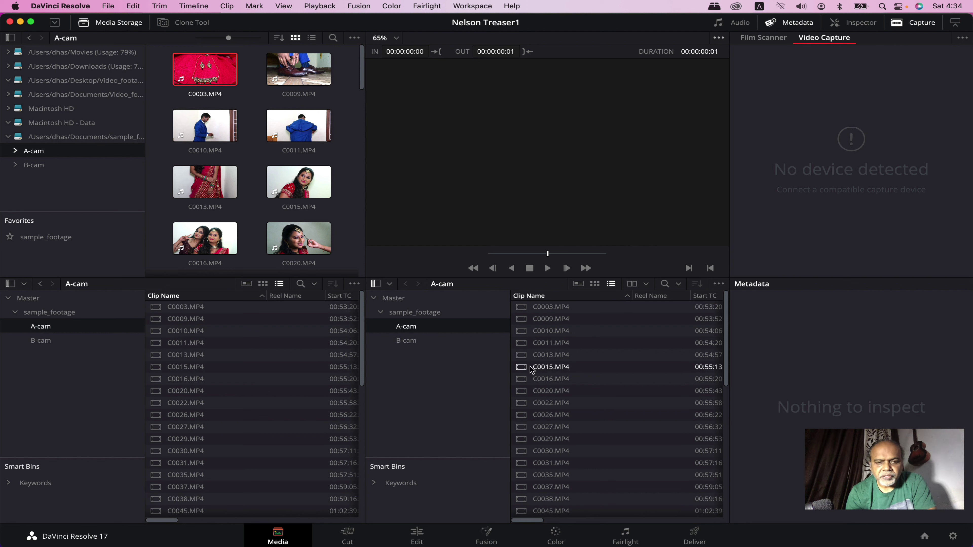
{"action": "left_click", "coordinate": [40, 340]}
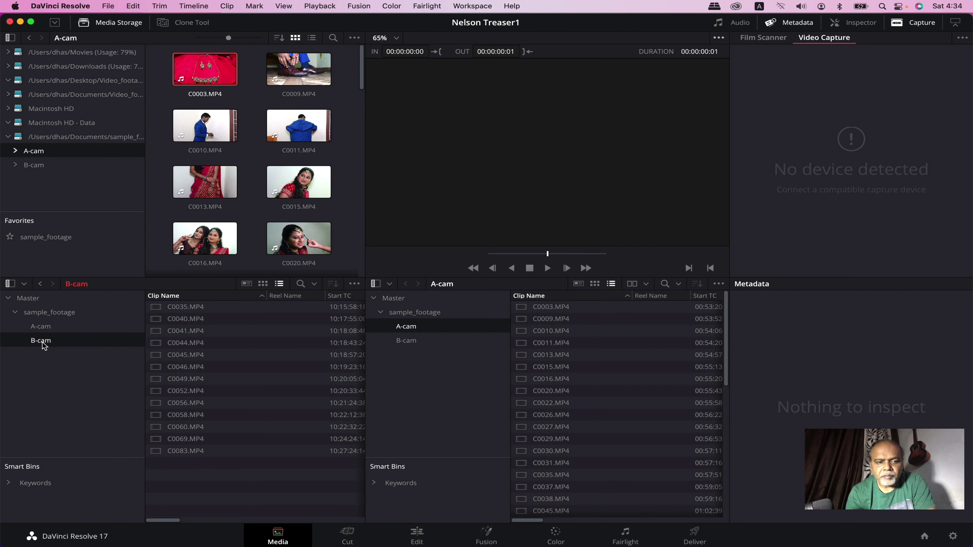
{"action": "left_click", "coordinate": [40, 326]}
{"action": "left_click", "coordinate": [407, 340]}
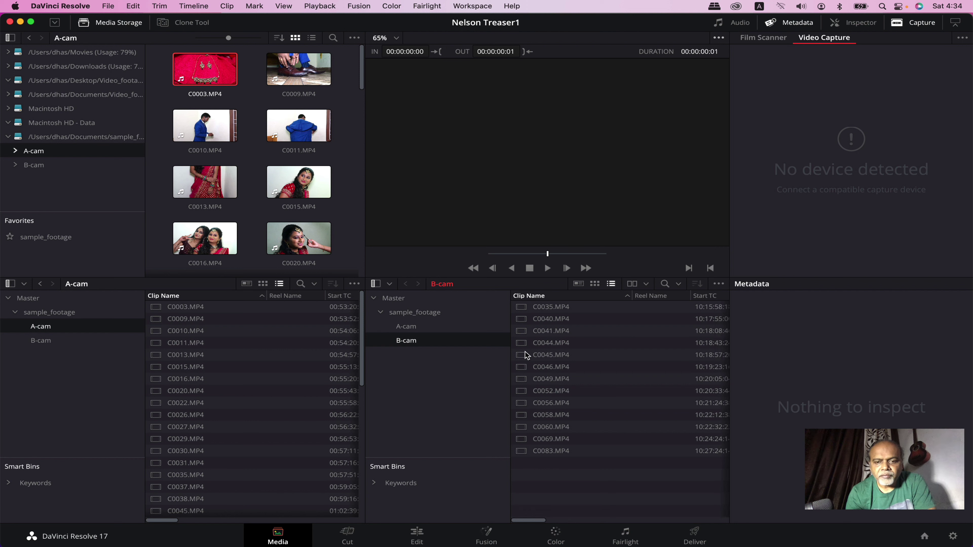
{"action": "left_click", "coordinate": [552, 355]}
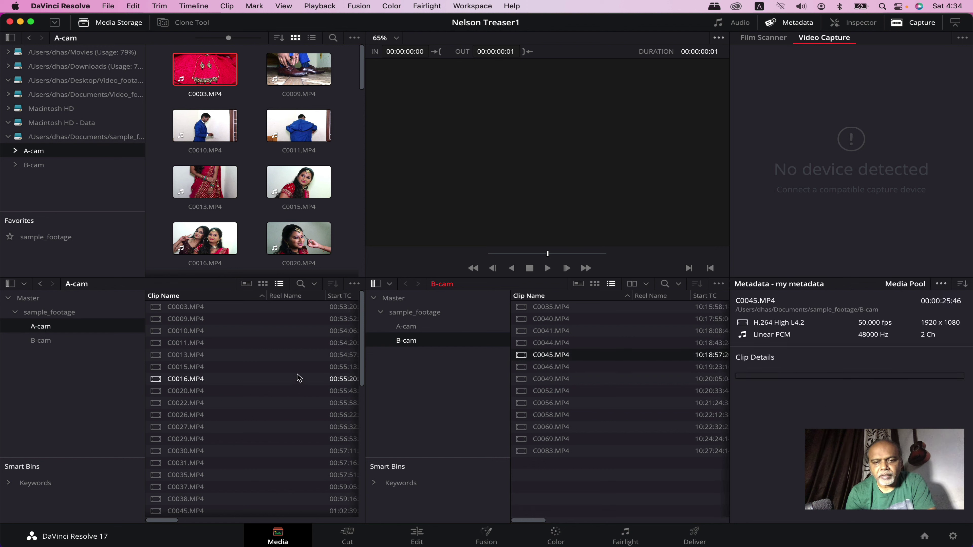
Return the media pool to a single bin view, and briefly show and hide its file name search.
{"action": "left_click", "coordinate": [646, 284]}
{"action": "left_click", "coordinate": [605, 300]}
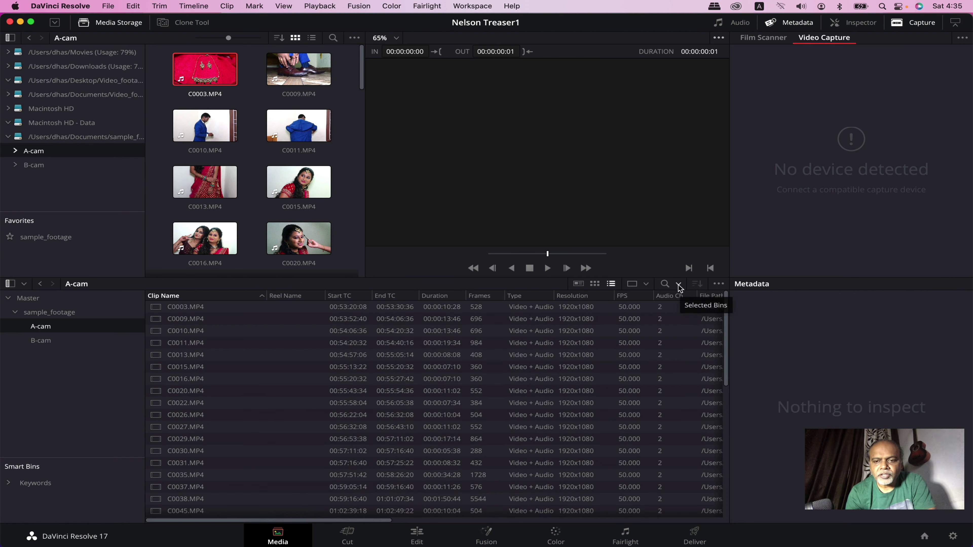
{"action": "left_click", "coordinate": [667, 286]}
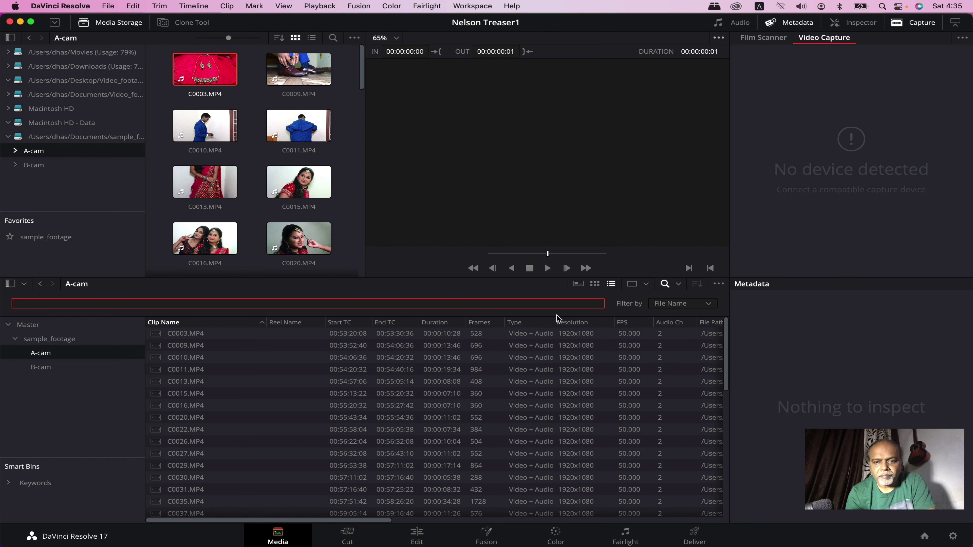
{"action": "left_click", "coordinate": [665, 287]}
Compare the A-cam bin's thumbnail and metadata views, inspecting C0009.MP4, and leave the bin in thumbnail view.
{"action": "left_click", "coordinate": [595, 285]}
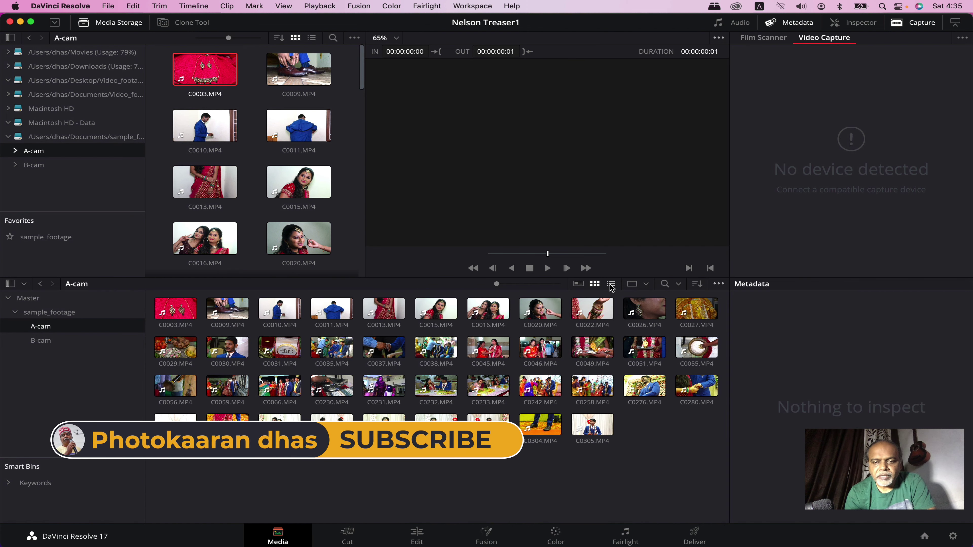
{"action": "left_click", "coordinate": [579, 285]}
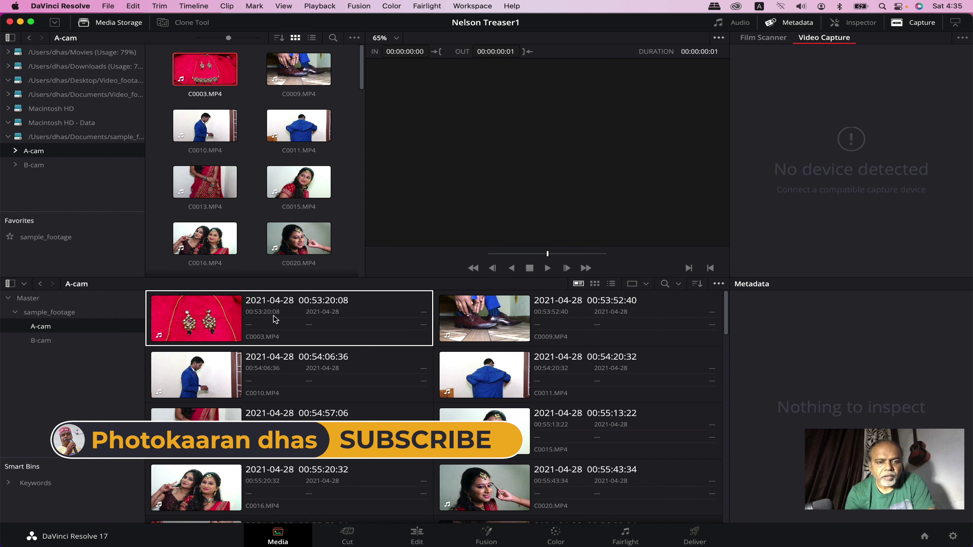
{"action": "left_click", "coordinate": [483, 318]}
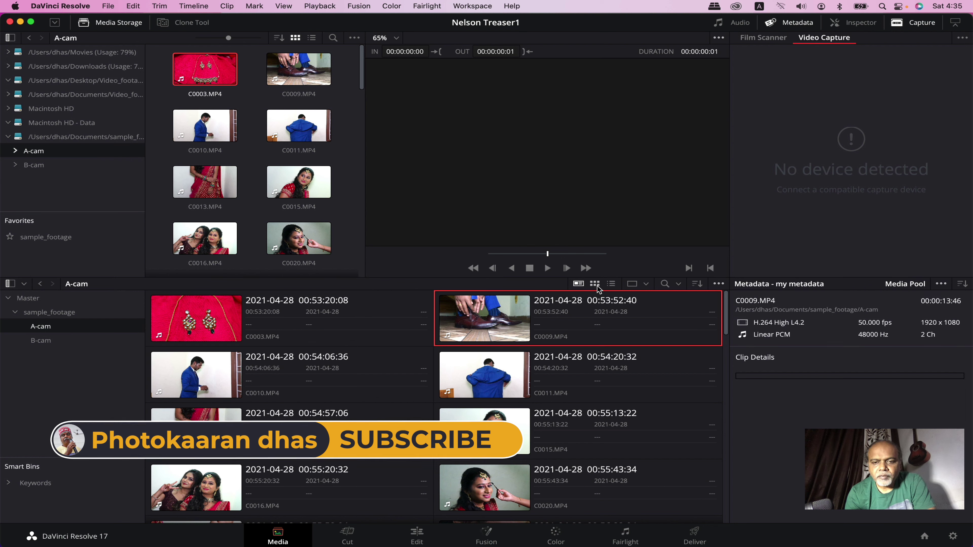
{"action": "left_click", "coordinate": [595, 284]}
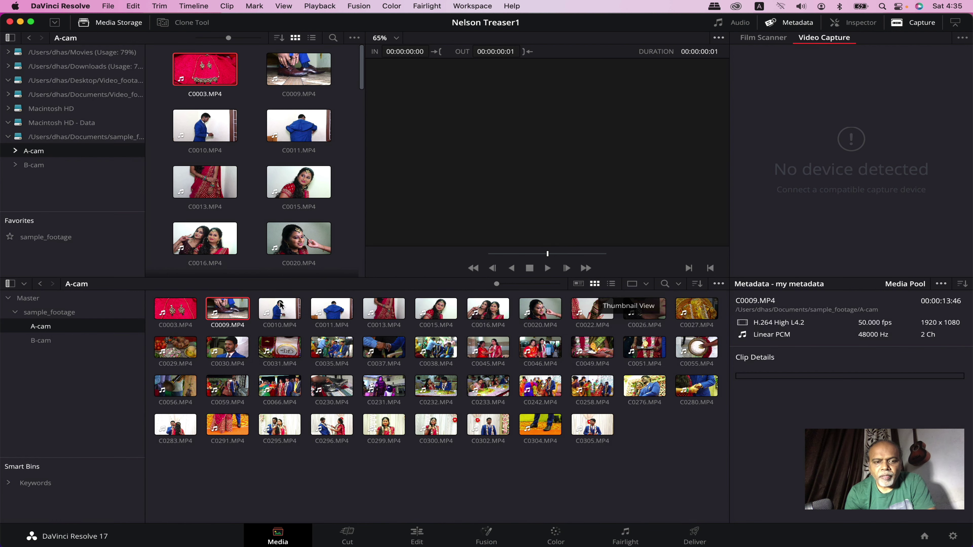
Open clip C0003.MP4, hide Capture to make room for its metadata, and show All Groups of metadata fields.
{"action": "left_click", "coordinate": [171, 309]}
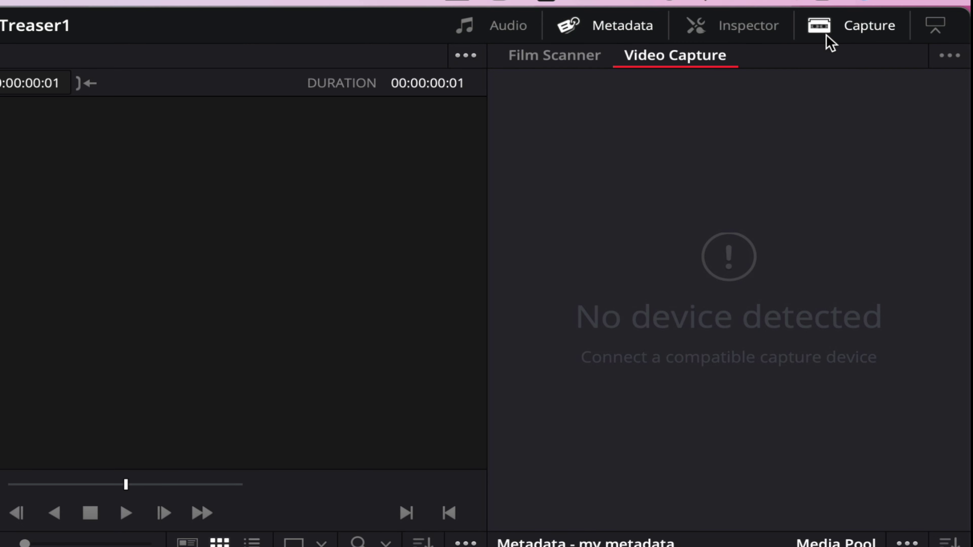
{"action": "left_click", "coordinate": [860, 31]}
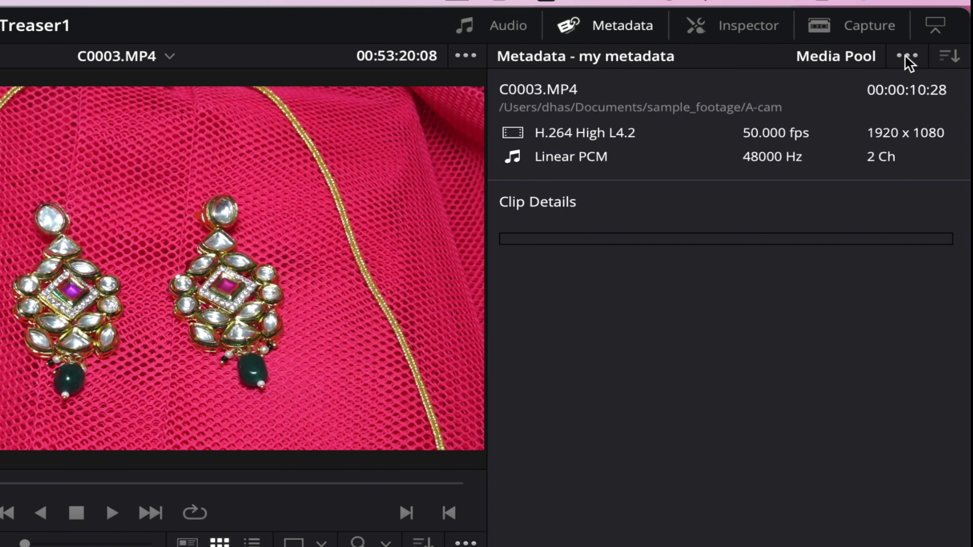
{"action": "left_click", "coordinate": [907, 57]}
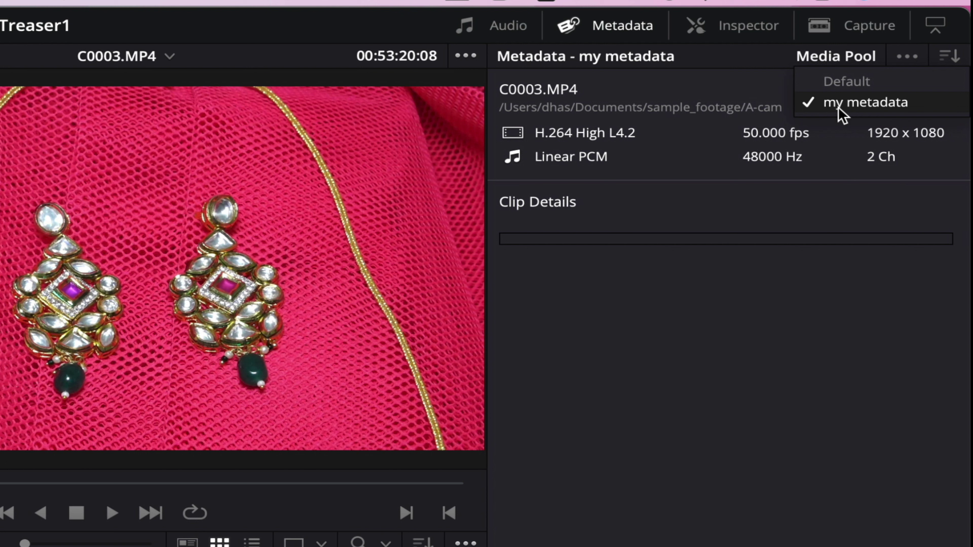
{"action": "left_click", "coordinate": [956, 67]}
{"action": "left_click", "coordinate": [953, 57]}
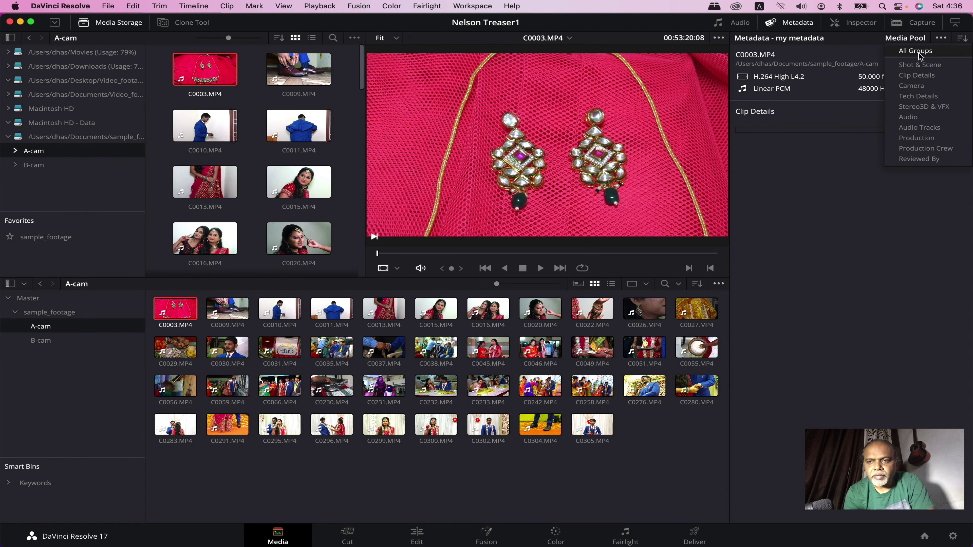
{"action": "left_click", "coordinate": [918, 52]}
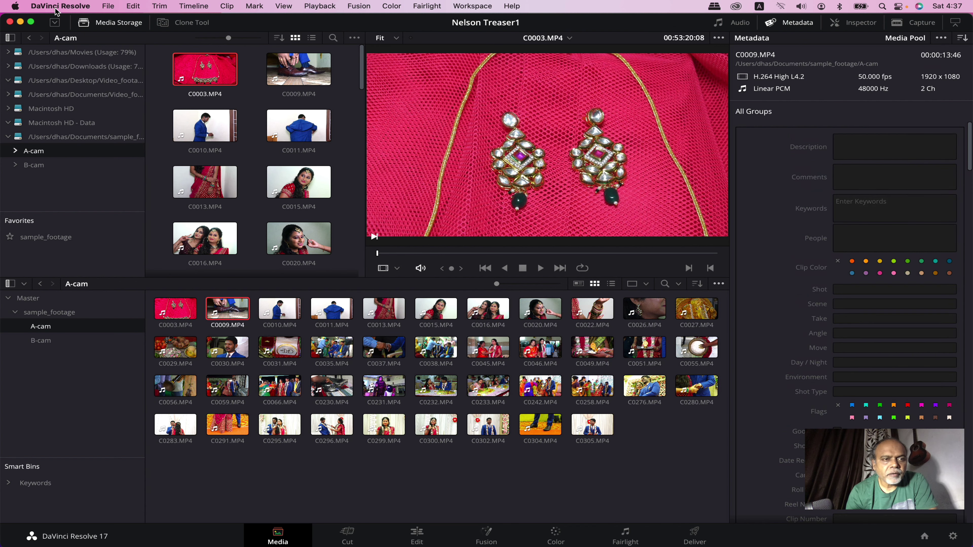
Create a metadata preset named "my detail" in the user preferences.
{"action": "left_click", "coordinate": [76, 6]}
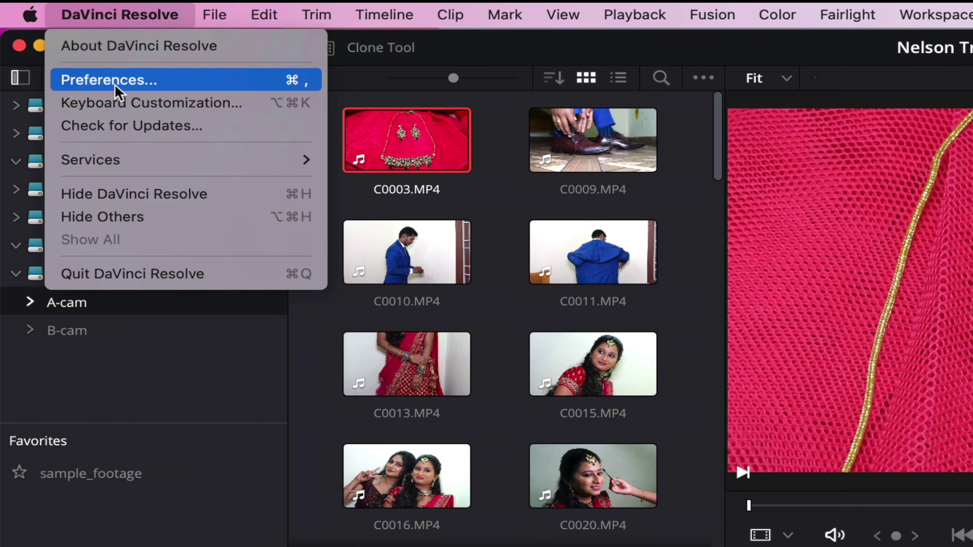
{"action": "left_click", "coordinate": [116, 86]}
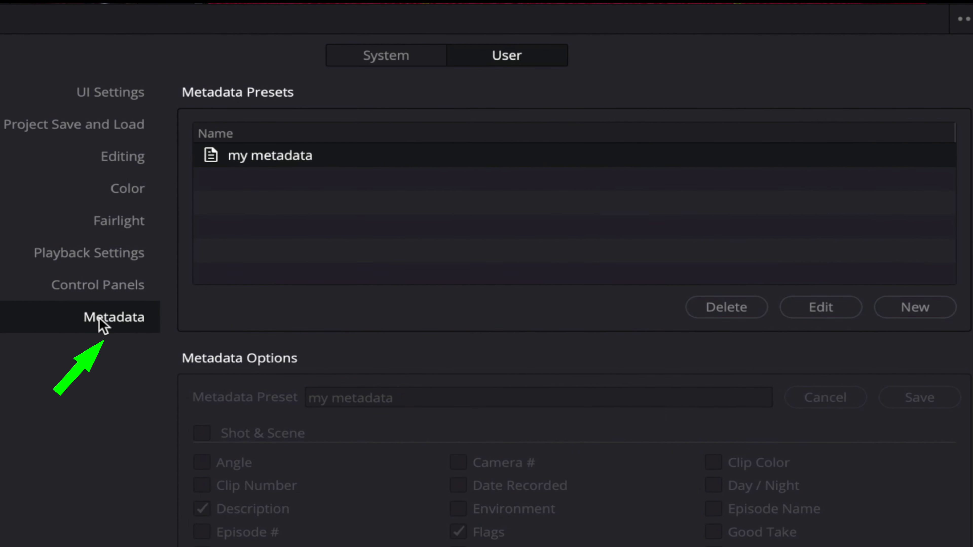
{"action": "left_click", "coordinate": [905, 311]}
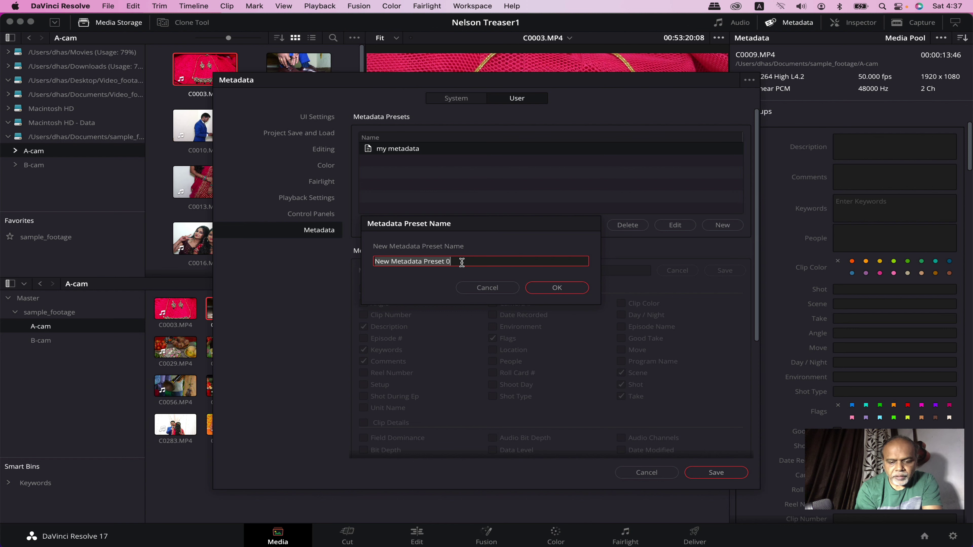
{"action": "type", "text": "my detail"}
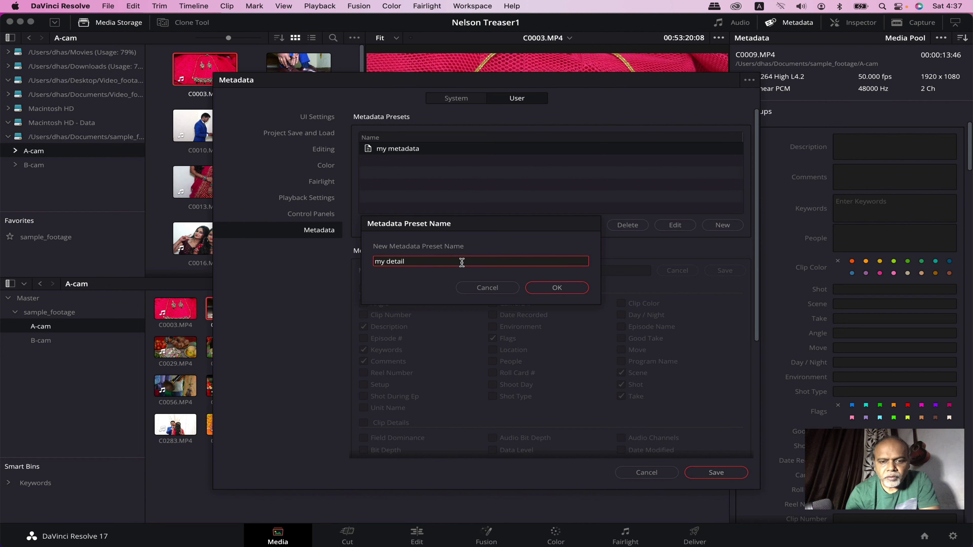
{"action": "left_click", "coordinate": [559, 287]}
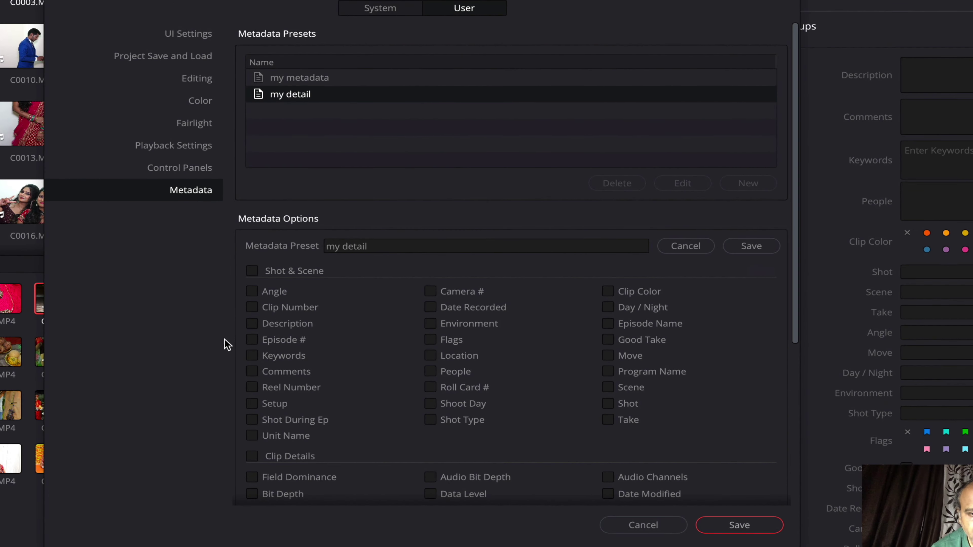
Include Description, Keywords, Flags, Shot, Day / Night and Shot Type in the "my detail" preset, and save the preset and the preferences.
{"action": "left_click", "coordinate": [250, 323]}
{"action": "left_click", "coordinate": [251, 356]}
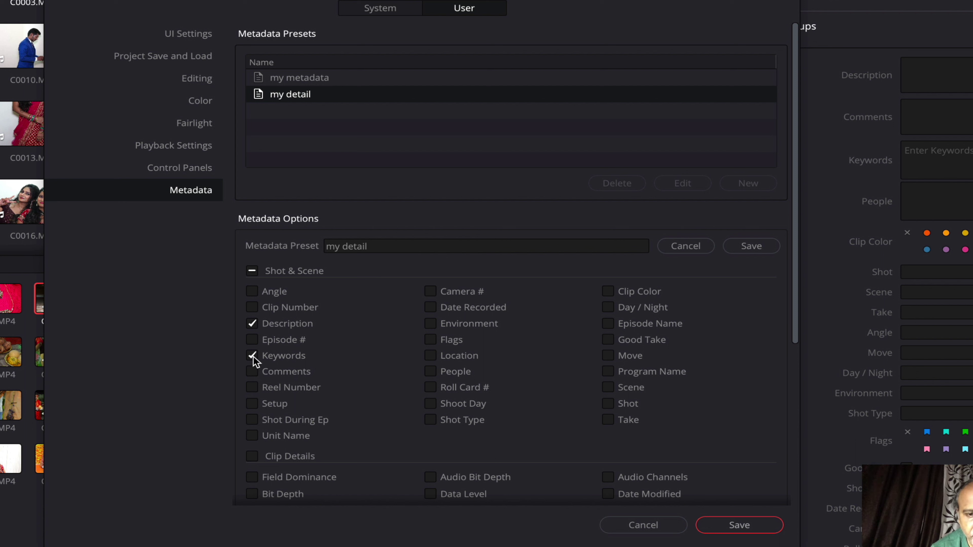
{"action": "left_click", "coordinate": [430, 341]}
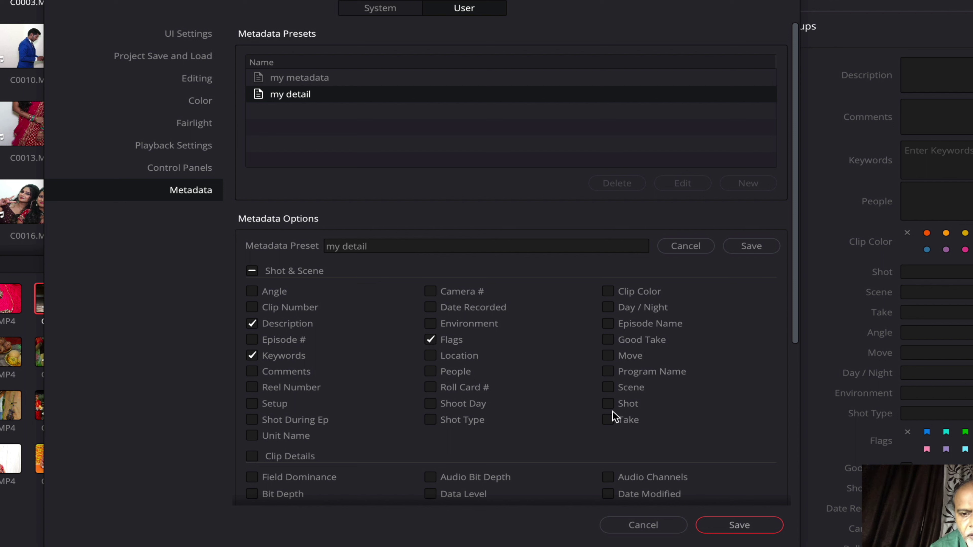
{"action": "left_click", "coordinate": [611, 404]}
{"action": "left_click", "coordinate": [608, 308]}
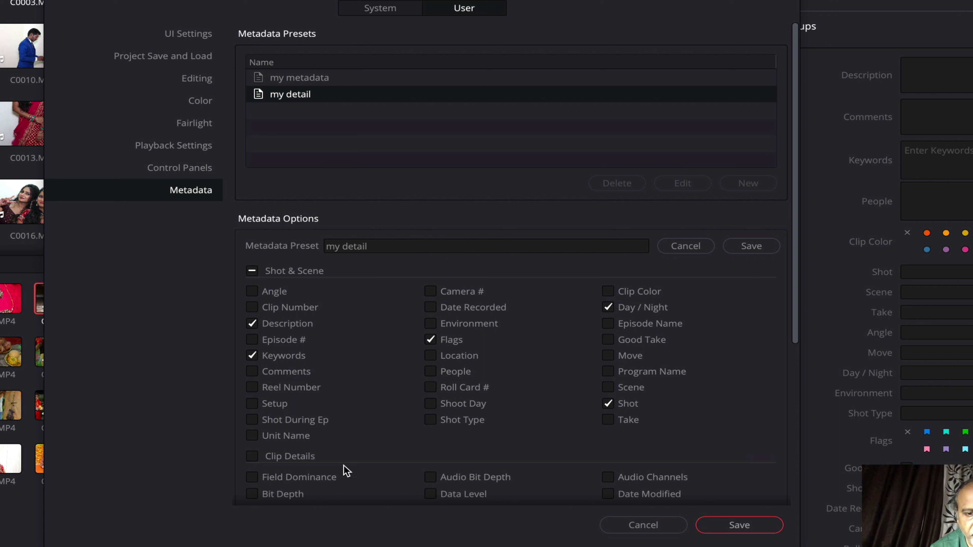
{"action": "left_click", "coordinate": [432, 421]}
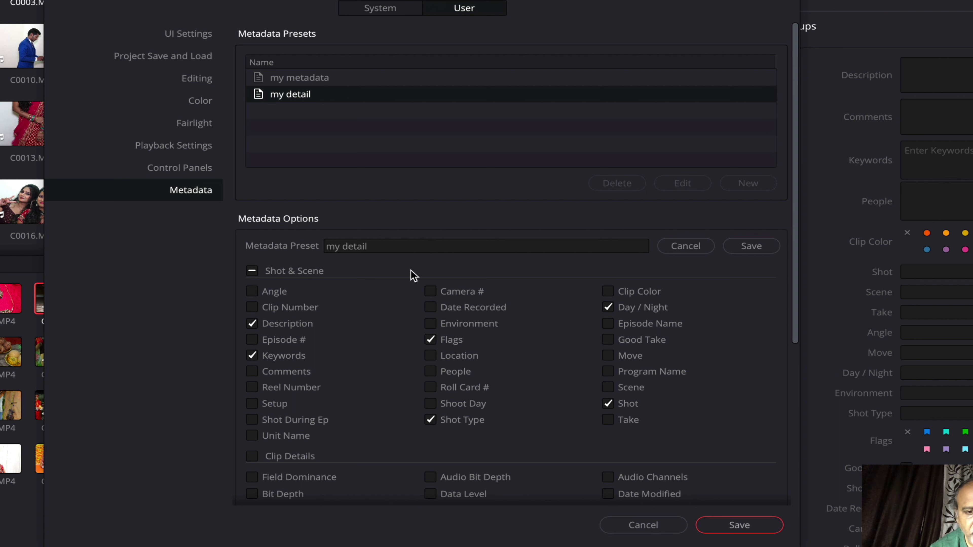
{"action": "left_click", "coordinate": [759, 247]}
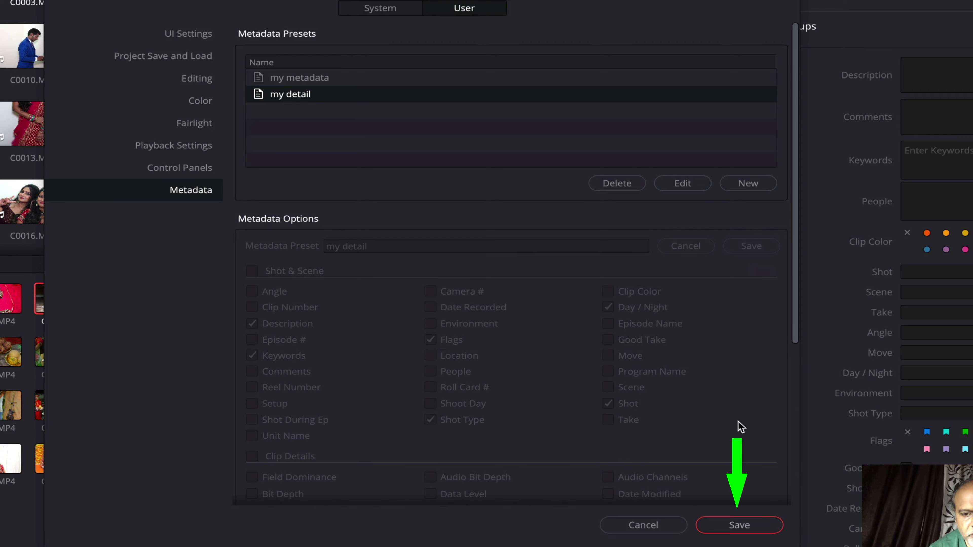
{"action": "left_click", "coordinate": [745, 530]}
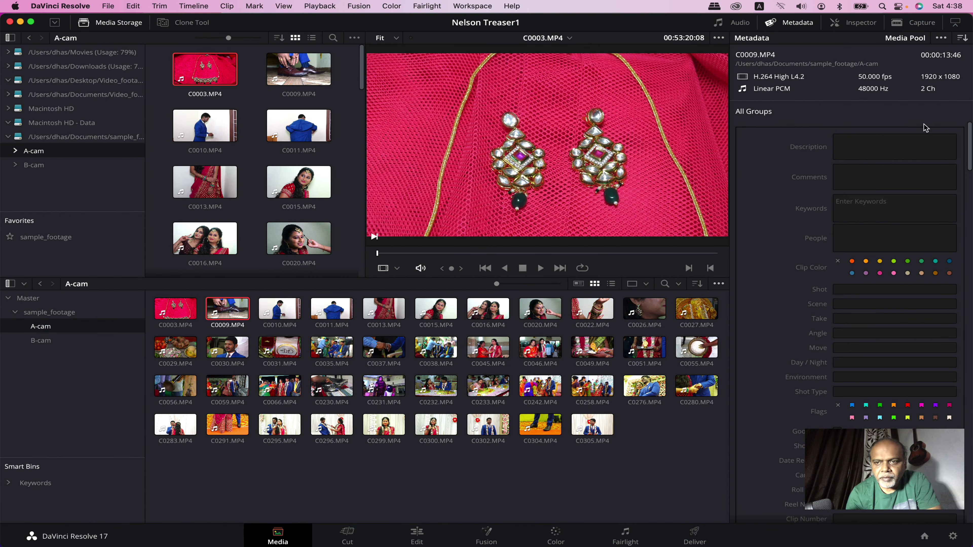
Apply the "my detail" preset to the metadata of C0009.MP4 and try out its Description, Keywords and Shot fields.
{"action": "left_click", "coordinate": [941, 38]}
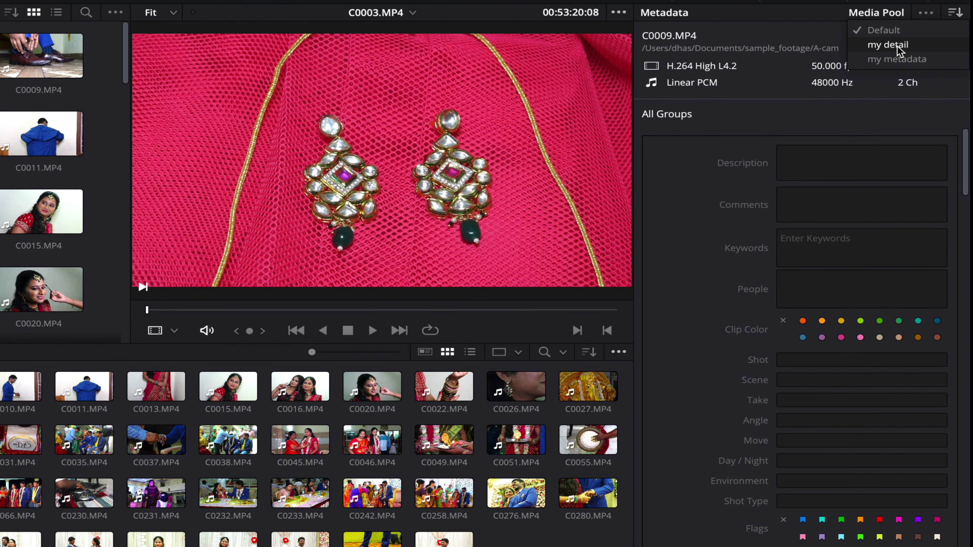
{"action": "left_click", "coordinate": [892, 45]}
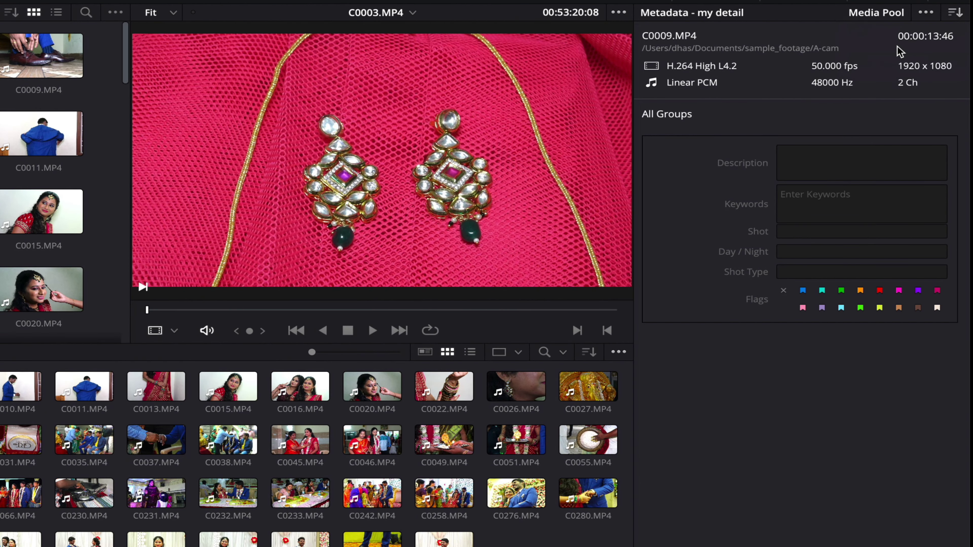
{"action": "left_click", "coordinate": [819, 155]}
{"action": "left_click", "coordinate": [817, 201]}
{"action": "left_click", "coordinate": [817, 231]}
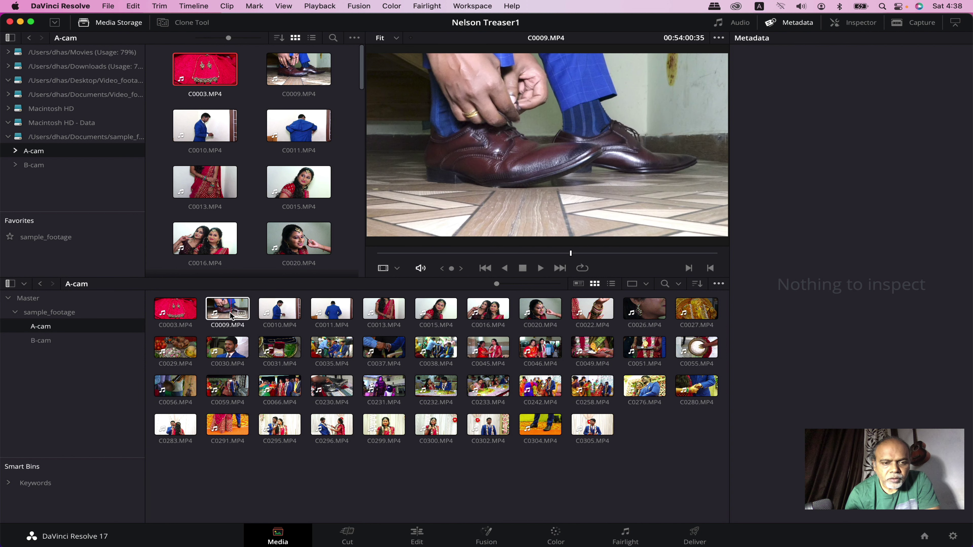
Try tagging clips C0009, C0010, C0011 and C0030 together with the keyword "Boy".
{"action": "left_click", "coordinate": [231, 315]}
{"action": "left_click", "coordinate": [280, 313], "text": "super"}
{"action": "left_click", "coordinate": [325, 312], "text": "super"}
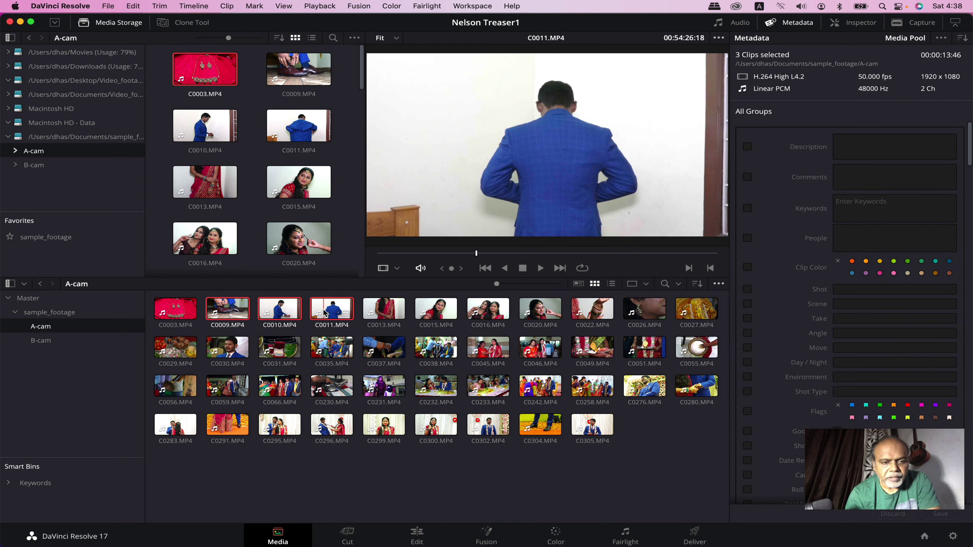
{"action": "left_click", "coordinate": [228, 347], "text": "super"}
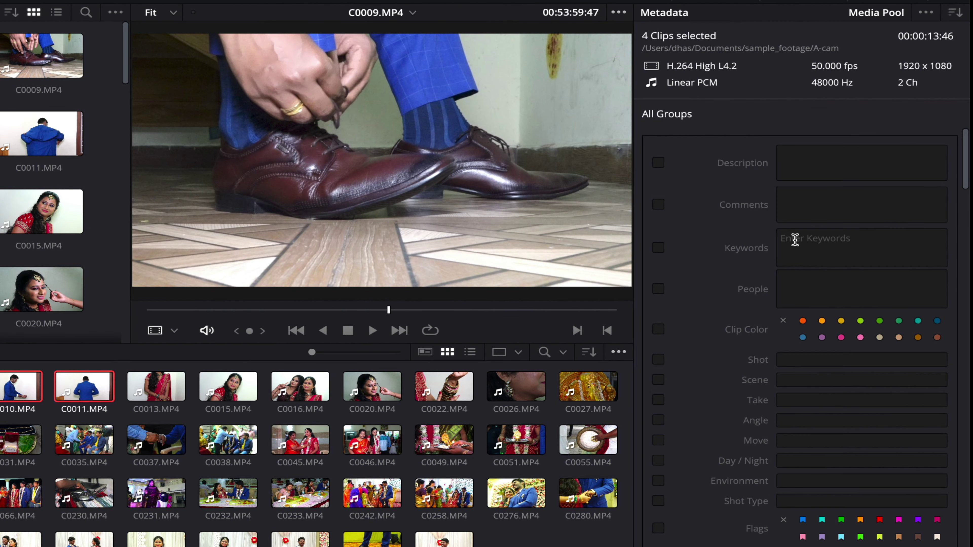
{"action": "left_click", "coordinate": [794, 239]}
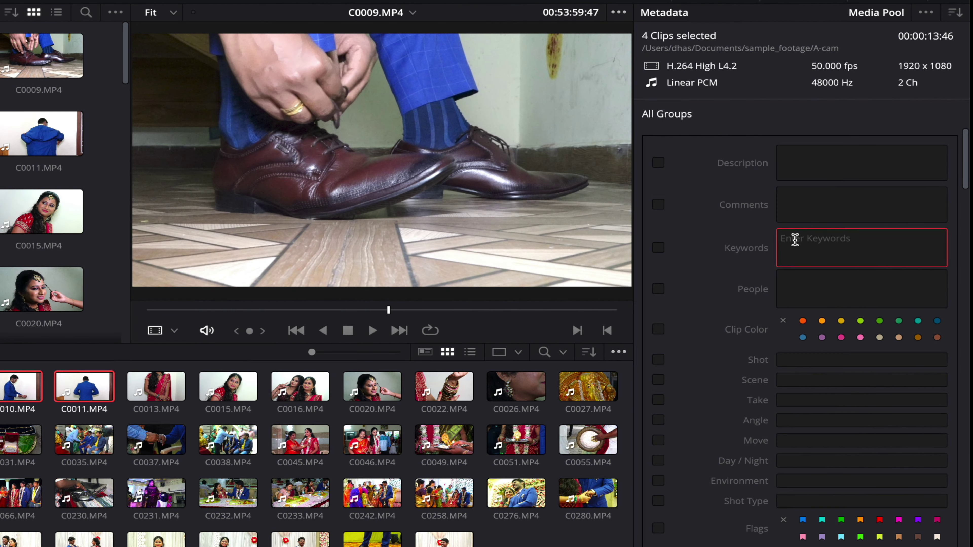
{"action": "type", "text": "Boy"}
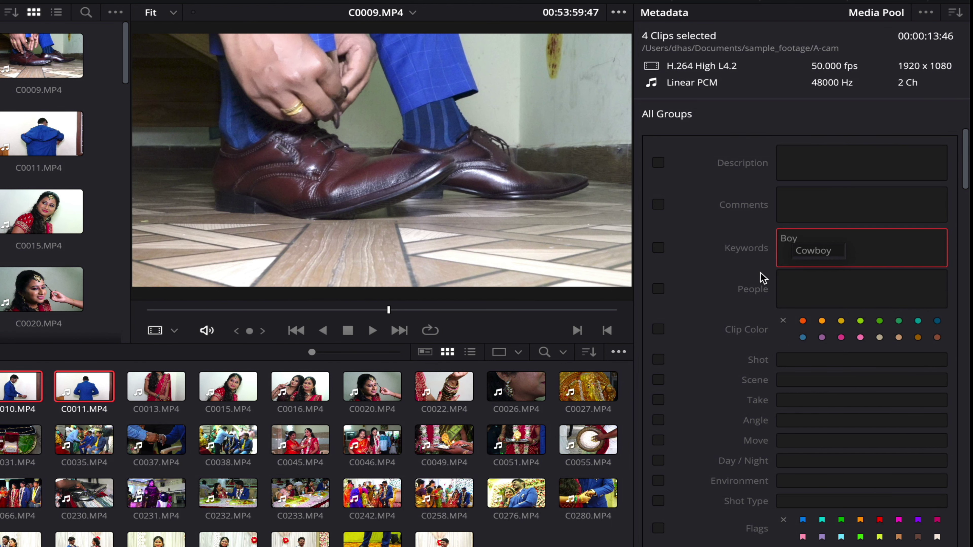
{"action": "key", "text": "Escape"}
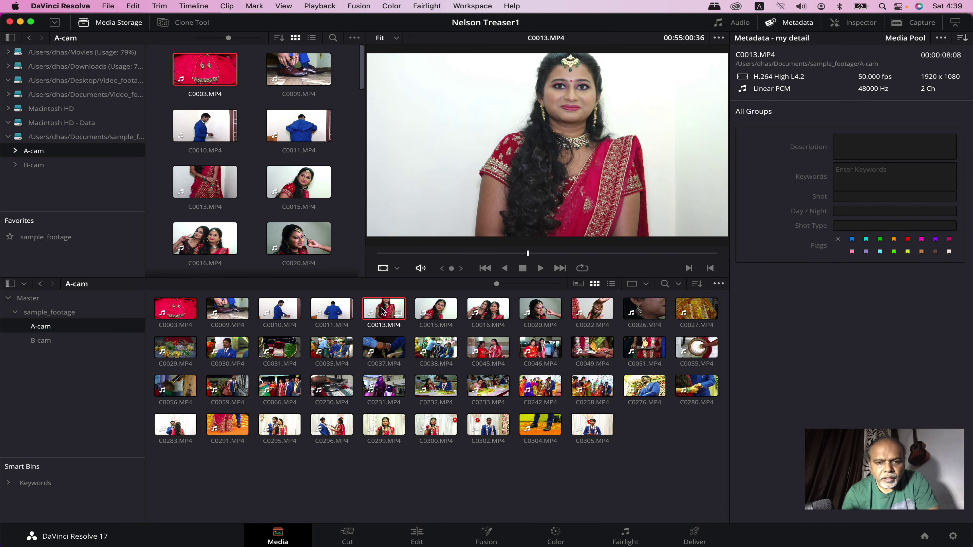
Select the six clips from C0013 through C0026 and enter "gi" in their Keywords field.
{"action": "left_click", "coordinate": [486, 310], "text": "shift"}
{"action": "left_click", "coordinate": [540, 309], "text": "shift"}
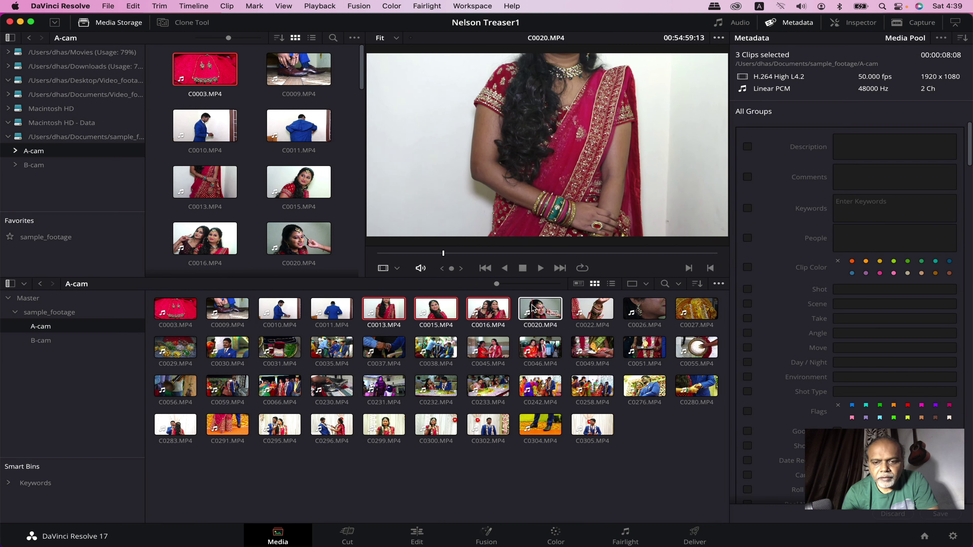
{"action": "left_click", "coordinate": [592, 308], "text": "shift"}
{"action": "left_click", "coordinate": [631, 314], "text": "shift"}
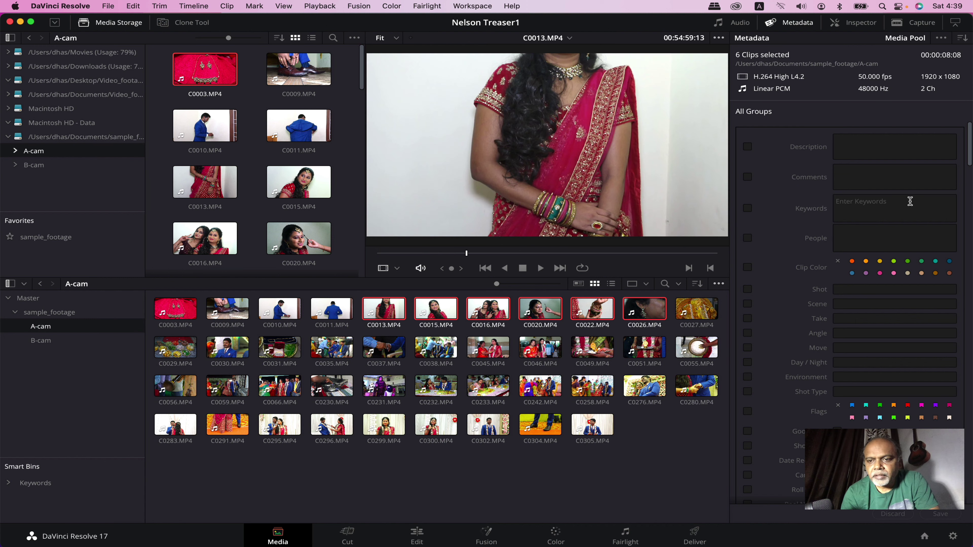
{"action": "left_click", "coordinate": [861, 206]}
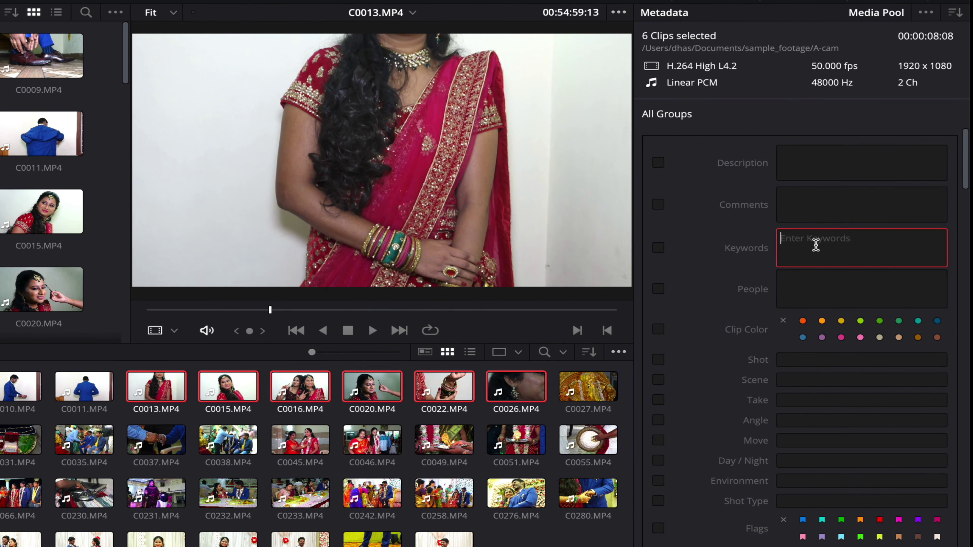
{"action": "type", "text": "gi"}
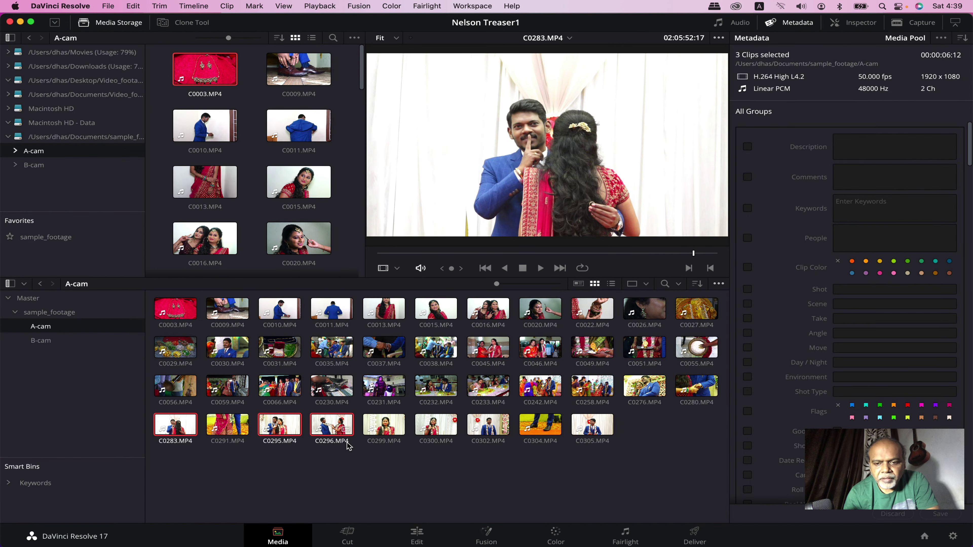
Add C0280 to the selected clips C0283, C0295 and C0296, enter the keyword "couple" for all four, and deselect them.
{"action": "left_click", "coordinate": [709, 391], "text": "super"}
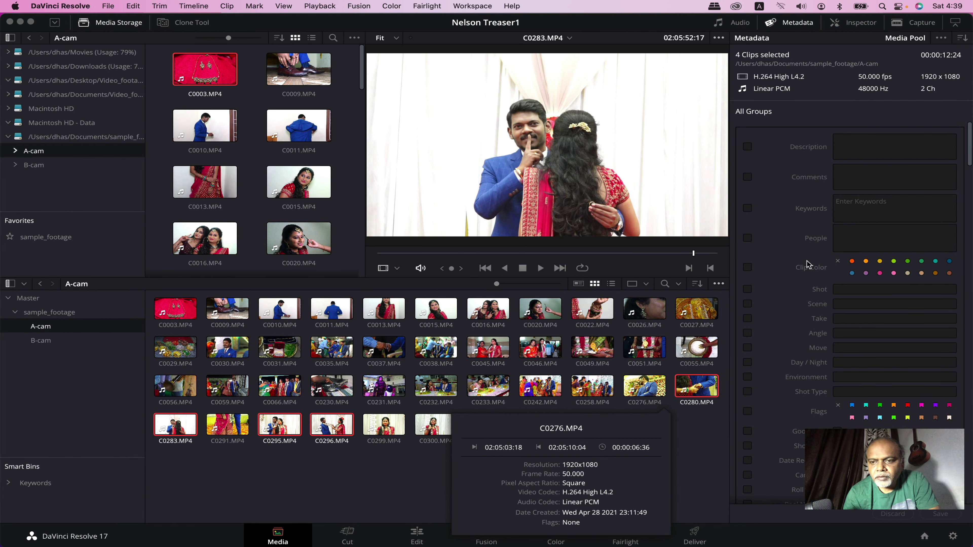
{"action": "left_click", "coordinate": [868, 207]}
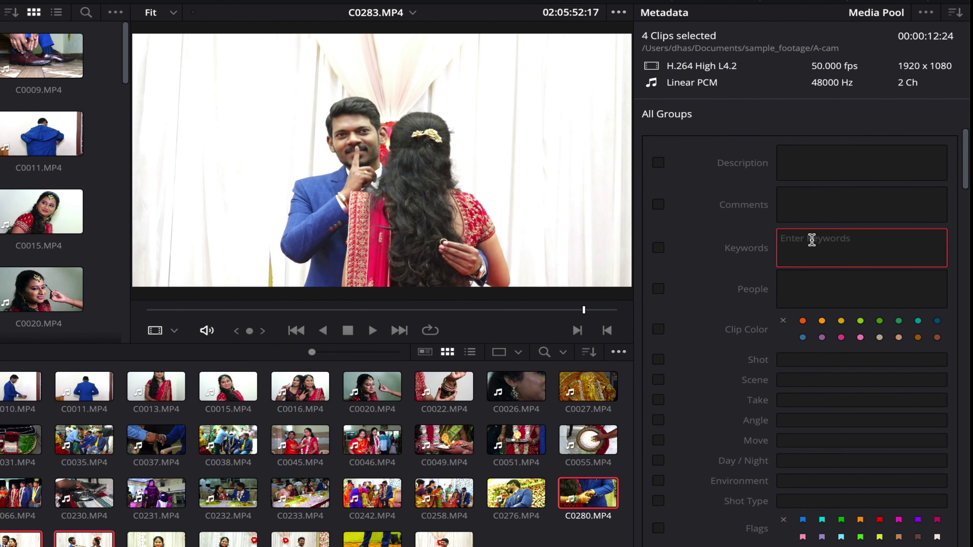
{"action": "type", "text": "couple"}
{"action": "left_click", "coordinate": [506, 446]}
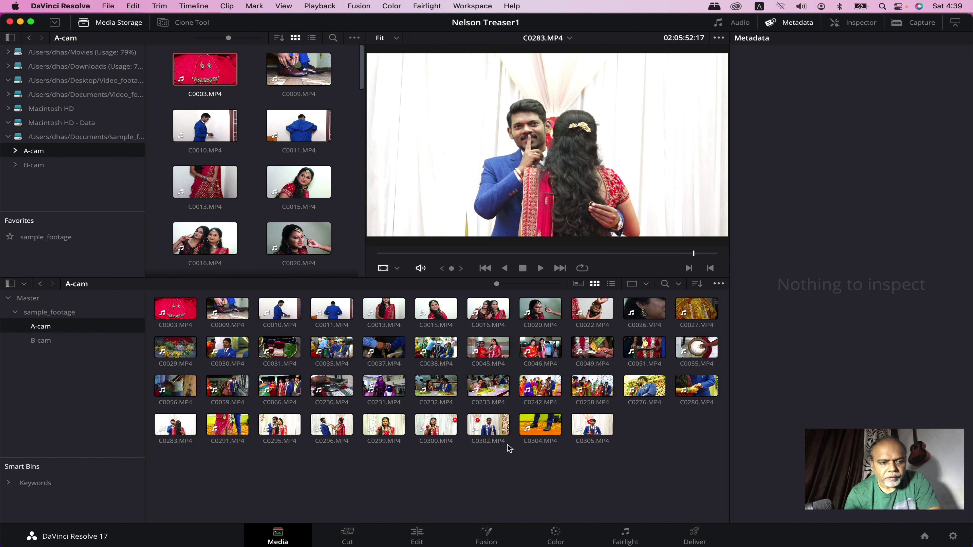
Show the A-cam clips as a list and hide the Audio Ch, Audio Codec, Date Added and Date Modified columns.
{"action": "key", "text": "Right"}
{"action": "left_click", "coordinate": [612, 283]}
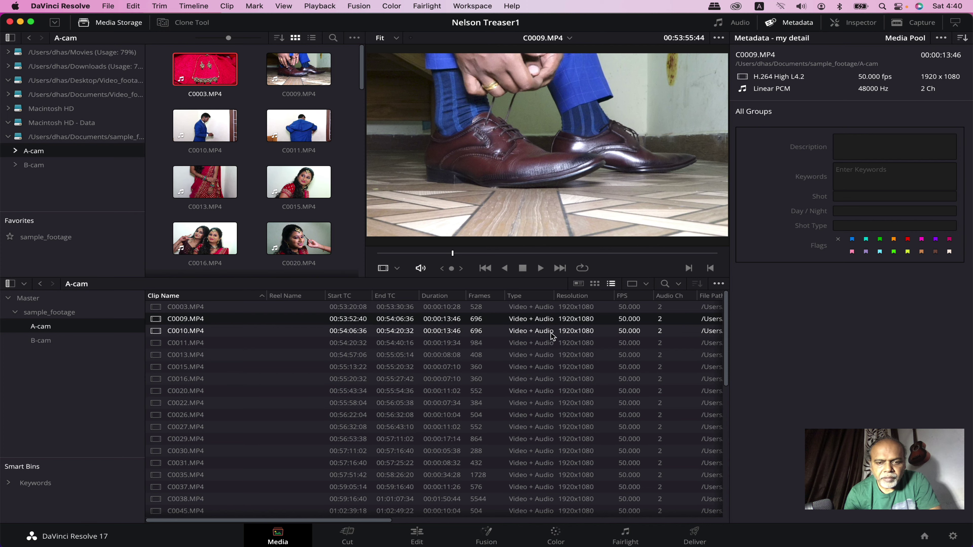
{"action": "scroll", "coordinate": [552, 337], "scroll_direction": "right", "scroll_amount": 10}
{"action": "scroll", "coordinate": [551, 337], "scroll_direction": "left", "scroll_amount": 10}
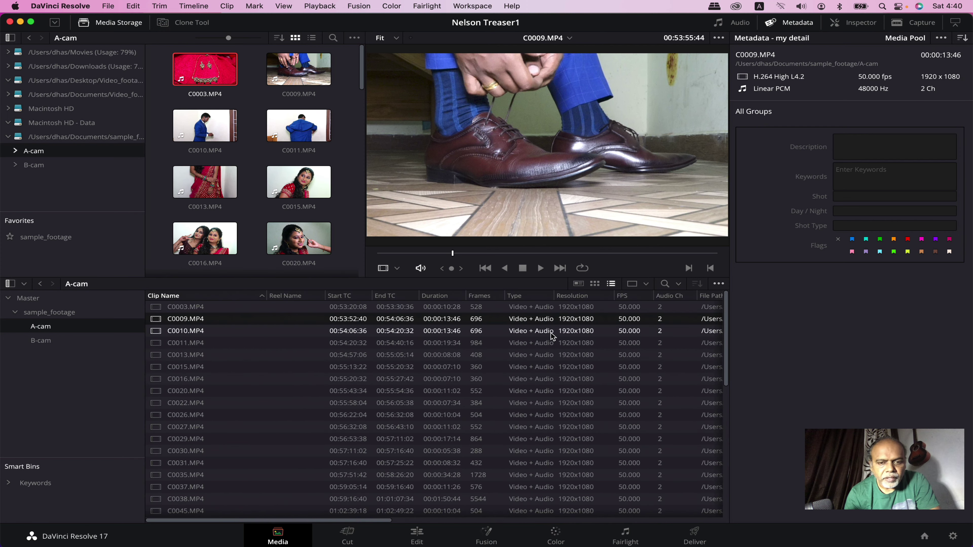
{"action": "right_click", "coordinate": [518, 296]}
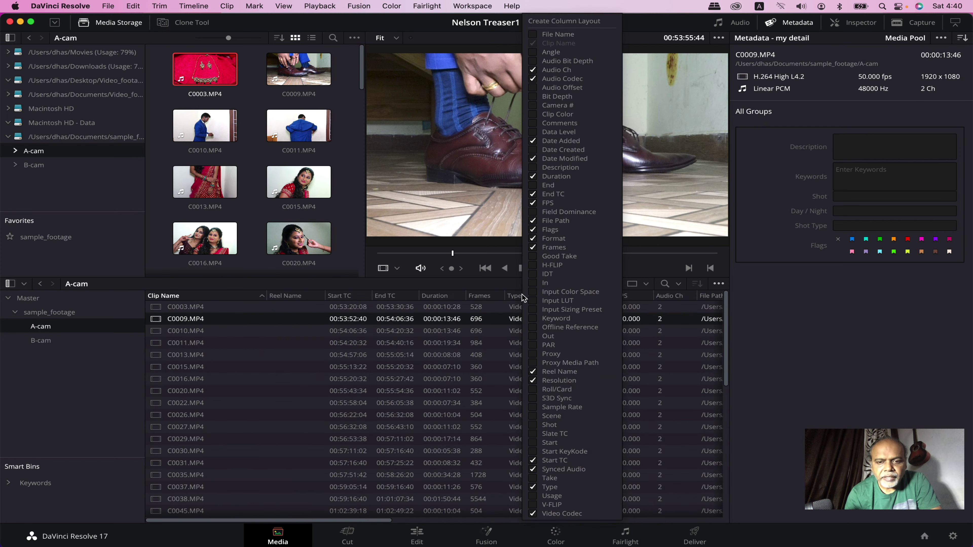
{"action": "left_click", "coordinate": [559, 70]}
{"action": "left_click", "coordinate": [560, 80]}
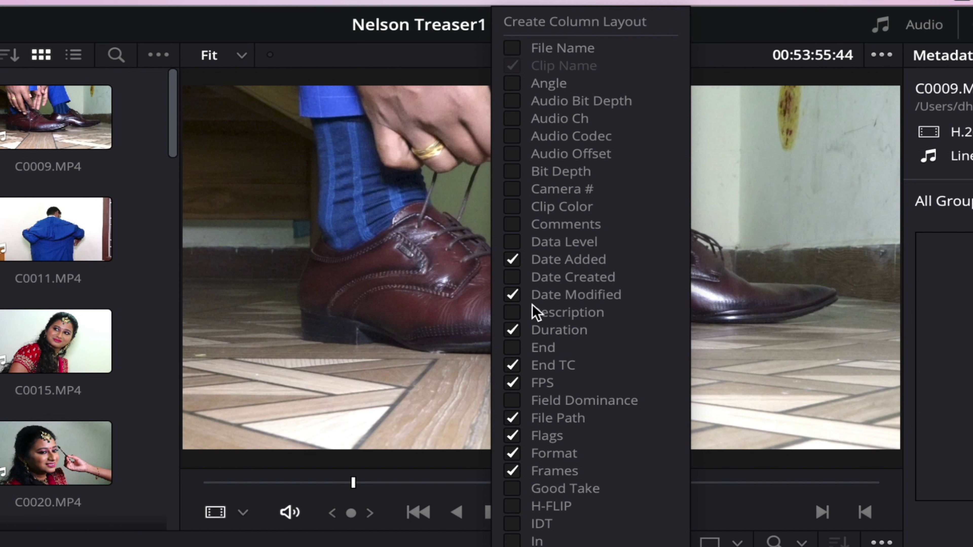
{"action": "left_click", "coordinate": [512, 260]}
{"action": "left_click", "coordinate": [512, 295]}
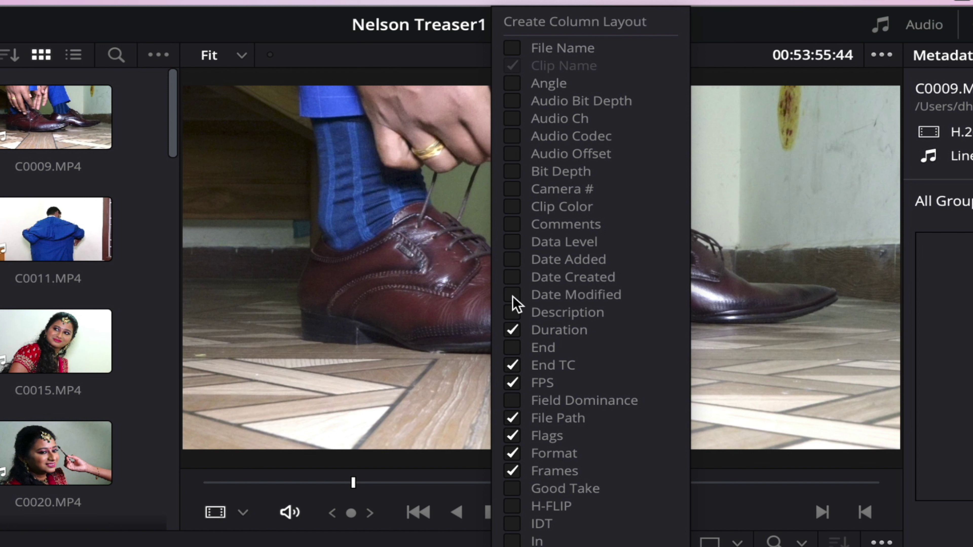
Hide the Duration, End TC, FPS, File Path, Flags, Format, Reel Name, Start TC and Synced Audio columns, keeping Frames.
{"action": "left_click", "coordinate": [512, 330]}
{"action": "left_click", "coordinate": [512, 366]}
{"action": "left_click", "coordinate": [512, 383]}
{"action": "left_click", "coordinate": [512, 418]}
{"action": "left_click", "coordinate": [512, 436]}
{"action": "left_click", "coordinate": [512, 453]}
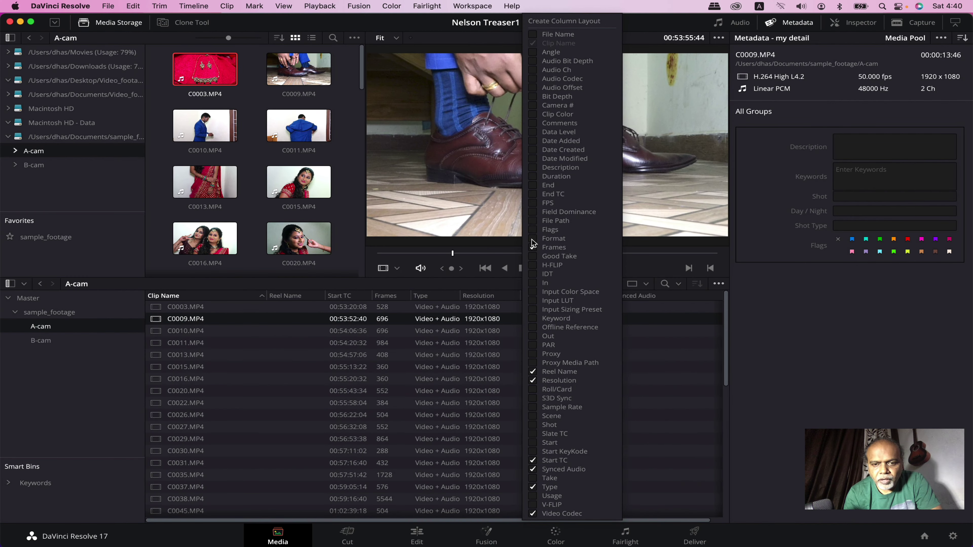
{"action": "left_click", "coordinate": [533, 247]}
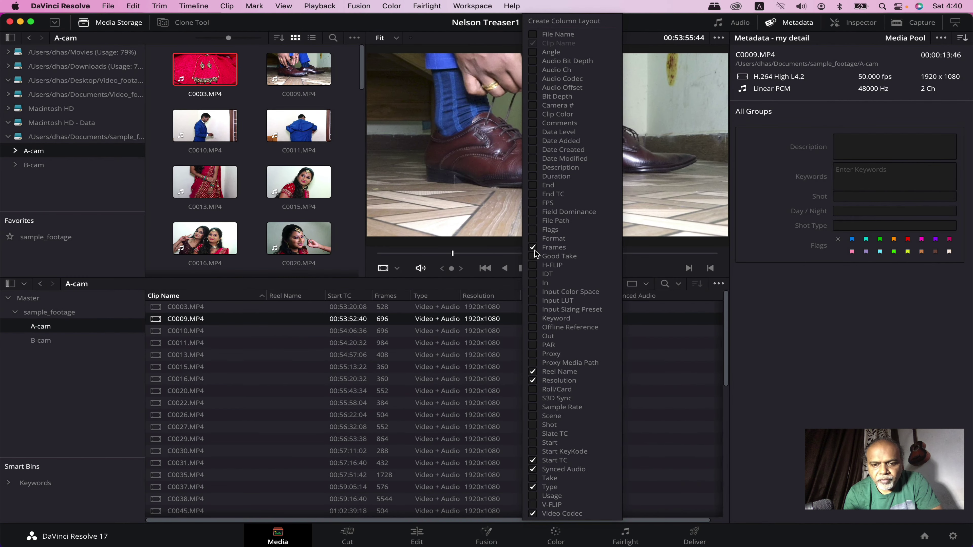
{"action": "left_click", "coordinate": [537, 372]}
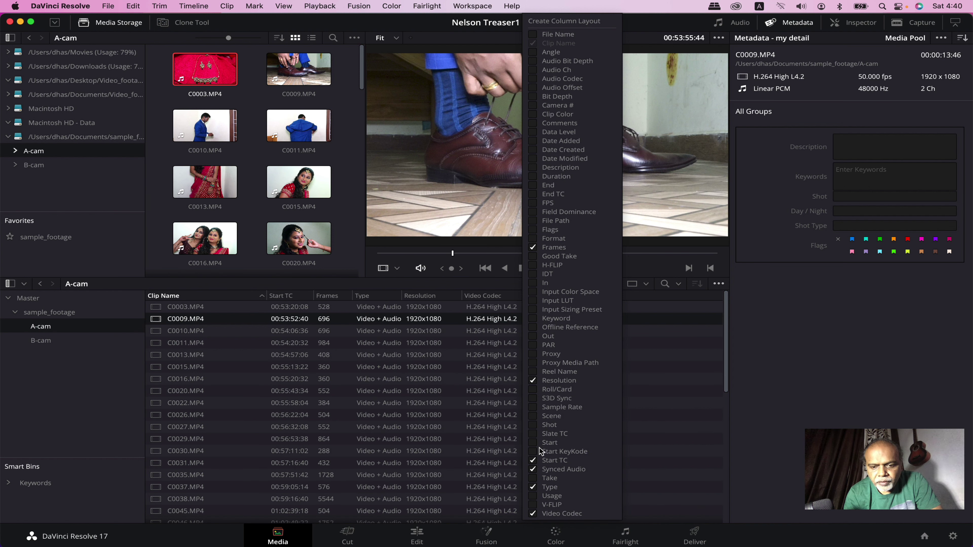
{"action": "left_click", "coordinate": [535, 459]}
{"action": "left_click", "coordinate": [537, 466]}
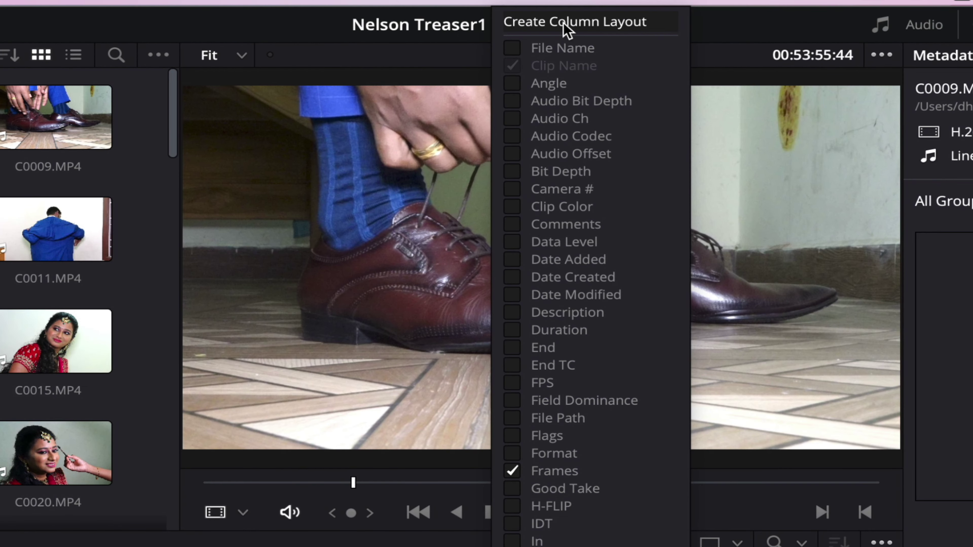
Save the column layout as "my list view" and move the Video Codec column between Frames and Type.
{"action": "left_click", "coordinate": [566, 29]}
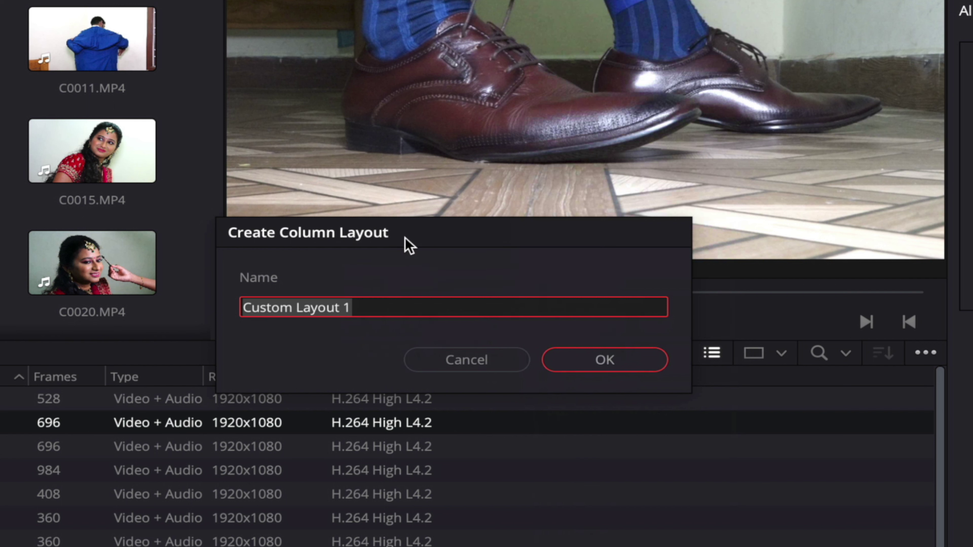
{"action": "type", "text": "my li"}
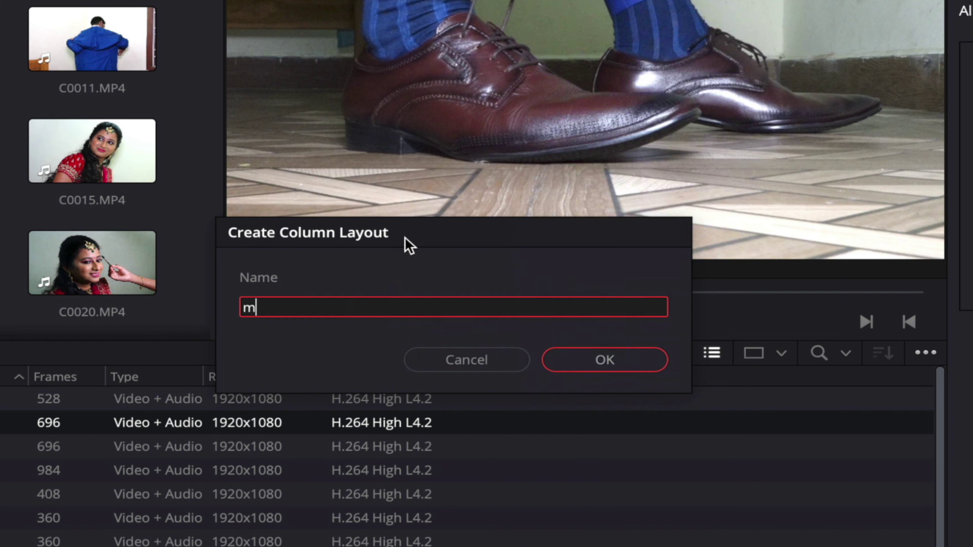
{"action": "type", "text": "st view"}
{"action": "left_click", "coordinate": [620, 366]}
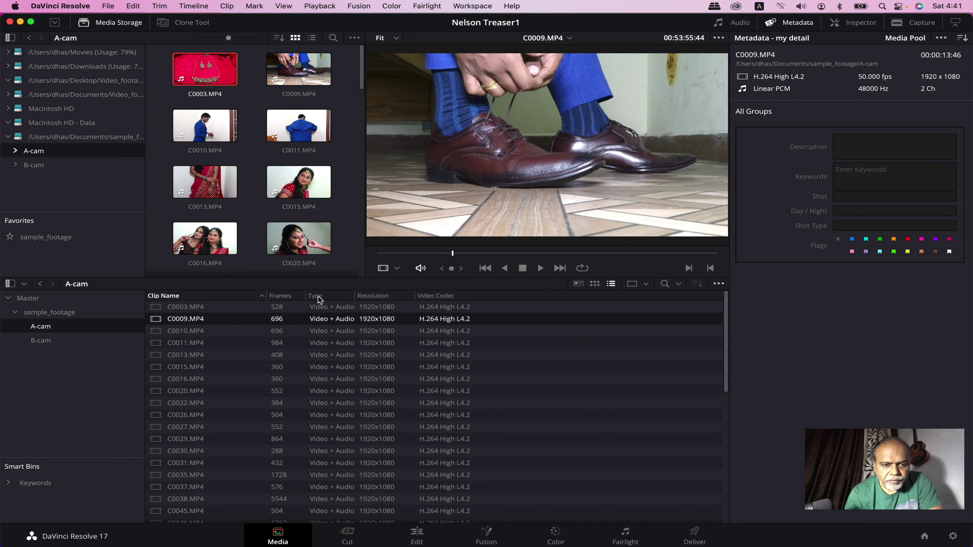
{"action": "mouse_move", "coordinate": [320, 300]}
{"action": "left_mouse_down"}
{"action": "mouse_move", "coordinate": [311, 297]}
{"action": "mouse_move", "coordinate": [323, 293]}
{"action": "left_mouse_up"}
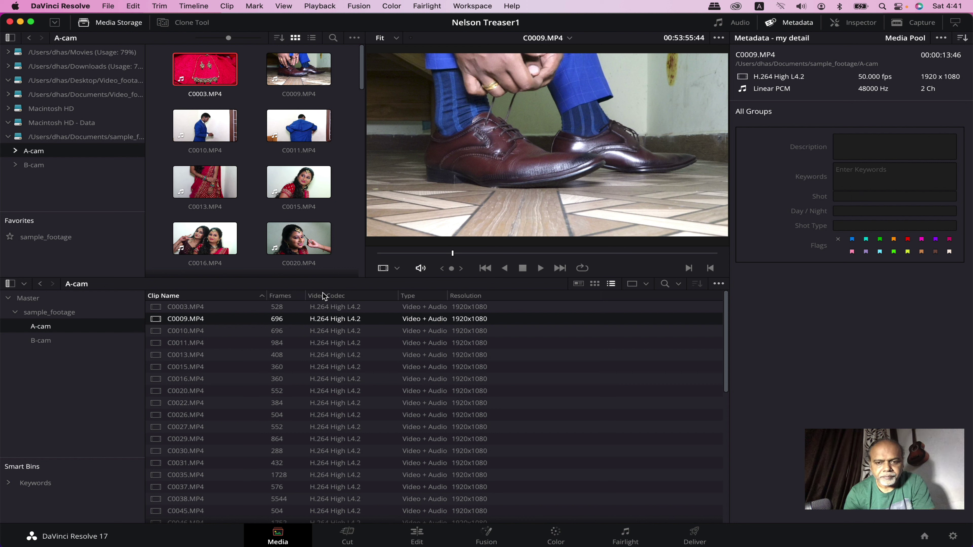
Mark a range in C0009.MP4 with an In point at 00:53:55:08 and an Out point at 00:54:00:32.
{"action": "left_click", "coordinate": [197, 319]}
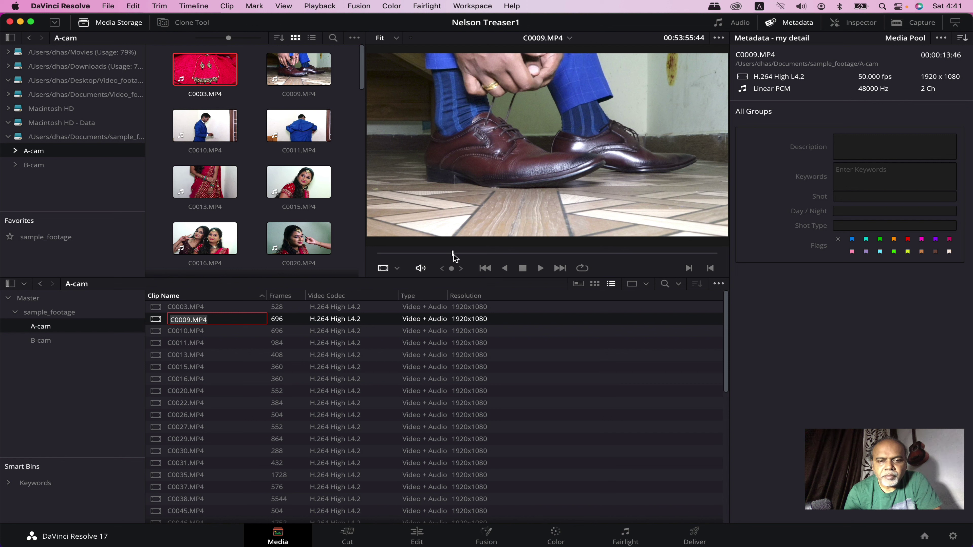
{"action": "left_click_drag", "start_coordinate": [455, 257], "coordinate": [436, 254]}
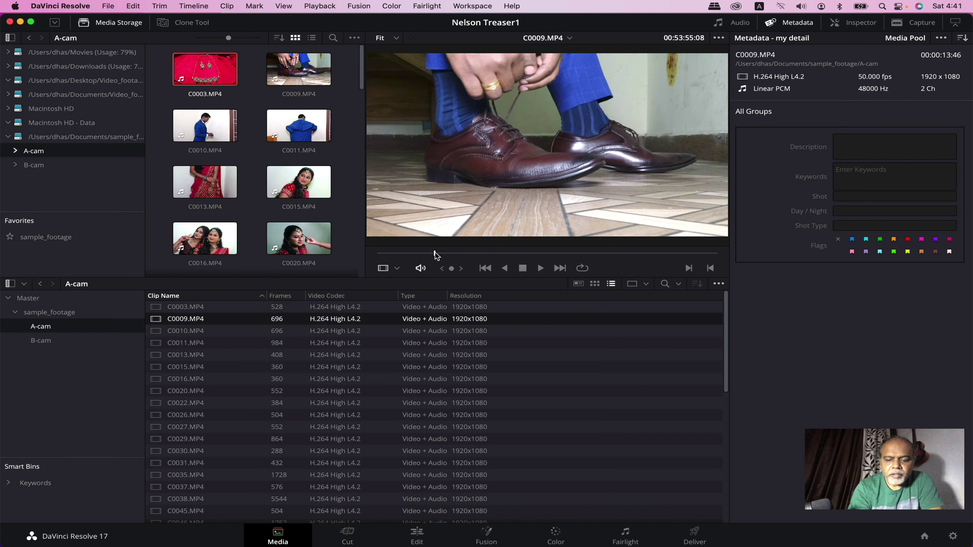
{"action": "left_click", "coordinate": [570, 255]}
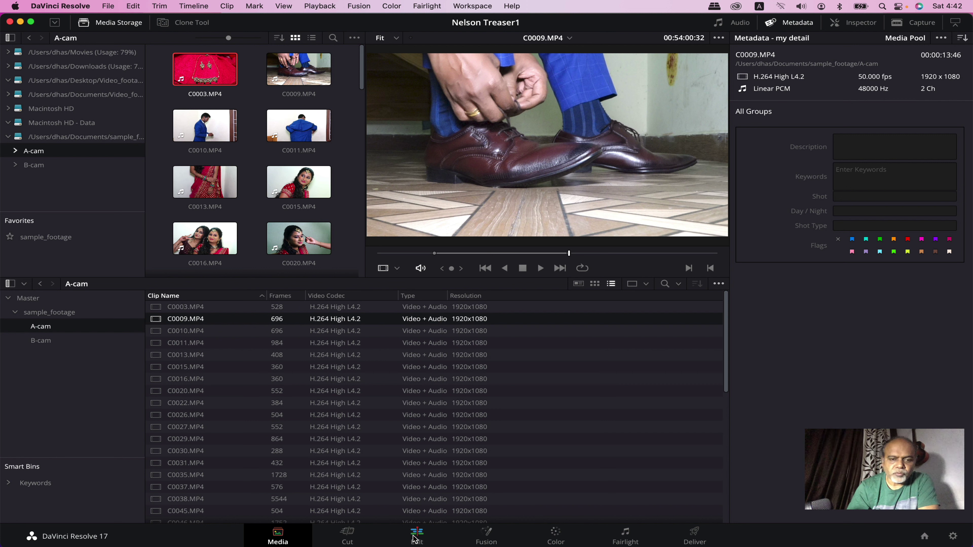
Return to thumbnails and set poster frames showing the groom's face for C0304.MP4 and the seated bride for C0022.MP4.
{"action": "left_click", "coordinate": [596, 284]}
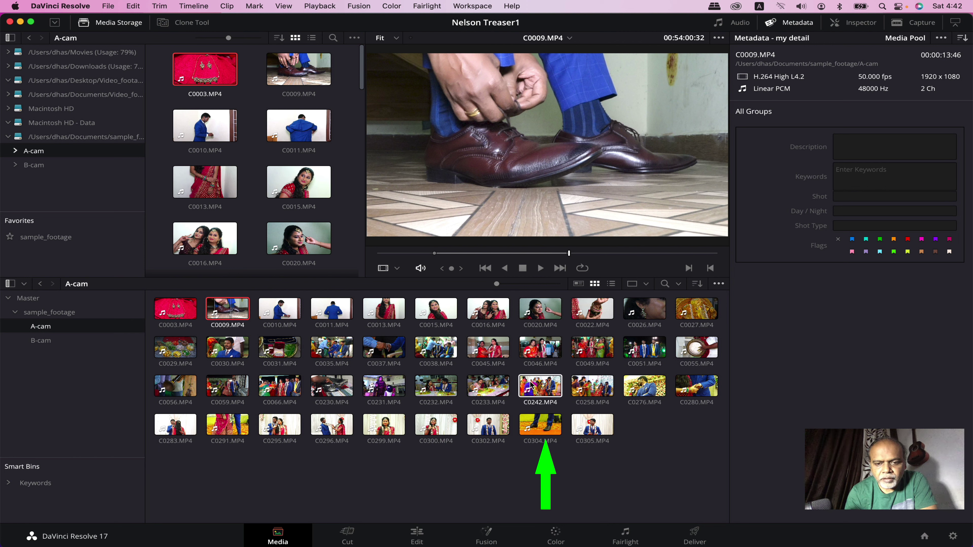
{"action": "left_click", "coordinate": [592, 348]}
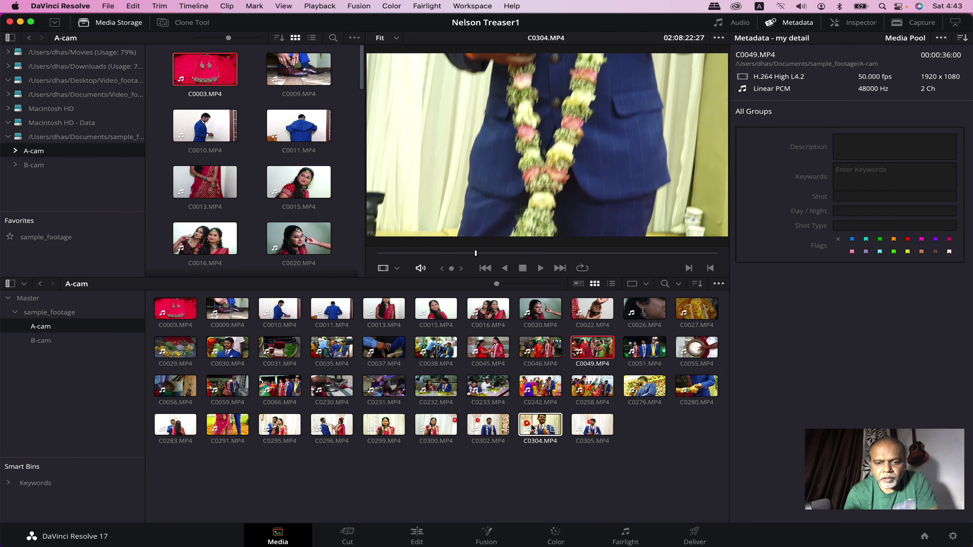
{"action": "left_click", "coordinate": [553, 428]}
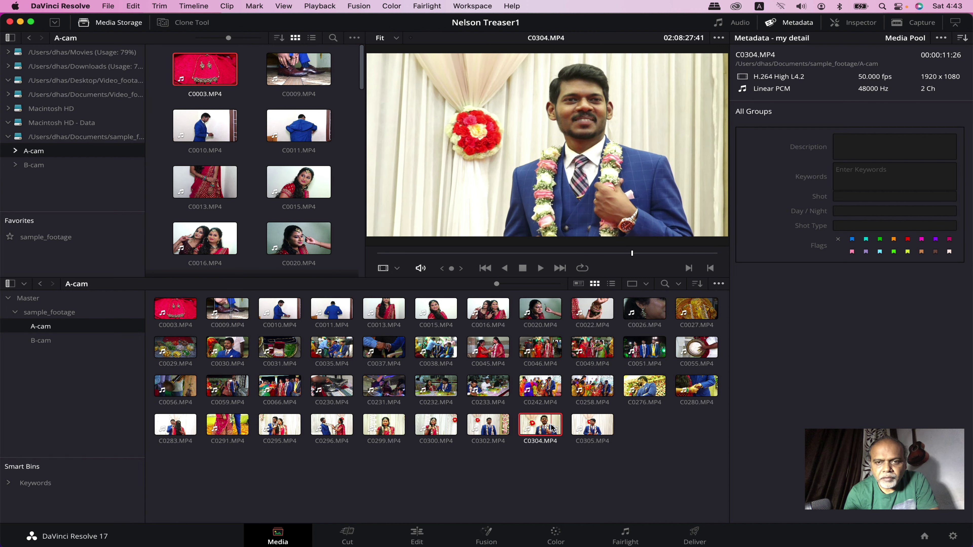
{"action": "right_click", "coordinate": [553, 428]}
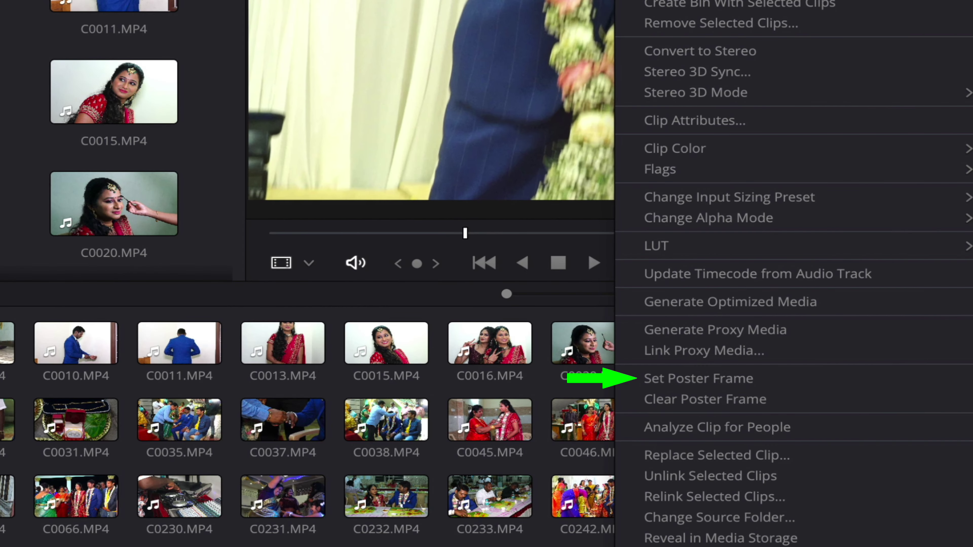
{"action": "left_click", "coordinate": [708, 379]}
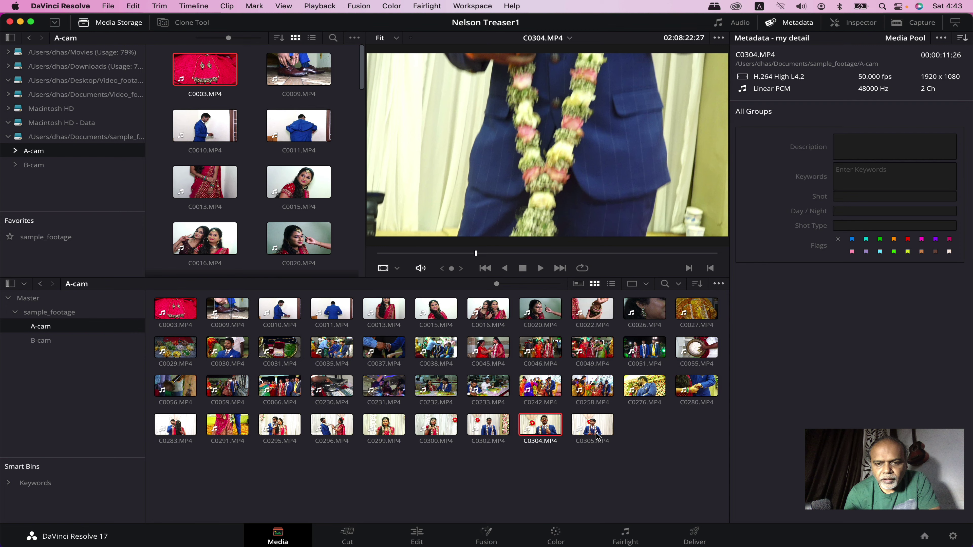
{"action": "right_click", "coordinate": [602, 313]}
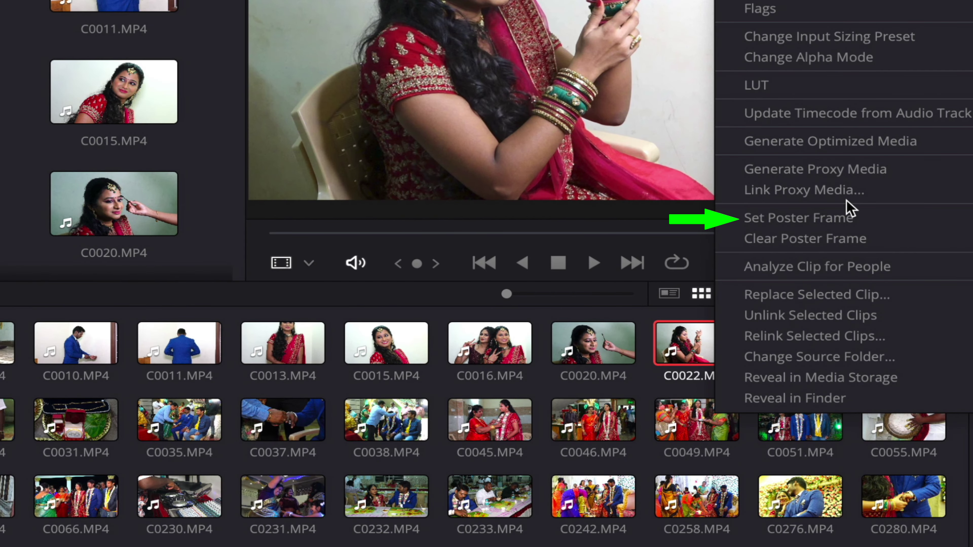
{"action": "left_click", "coordinate": [847, 218]}
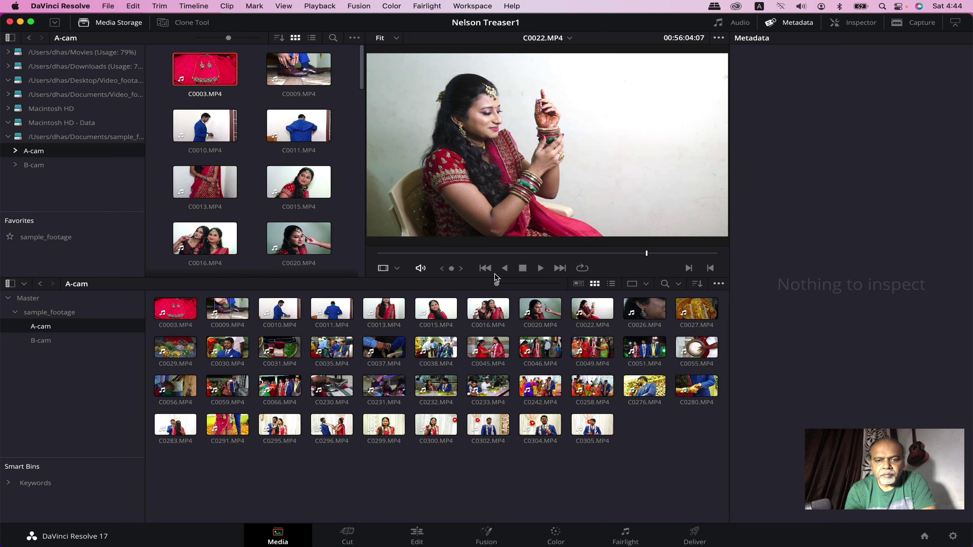
Sort the A-cam clips by File Name, Clip Name and Duration in turn, and return to Clip Name order.
{"action": "mouse_move", "coordinate": [497, 285]}
{"action": "left_mouse_down"}
{"action": "mouse_move", "coordinate": [548, 289]}
{"action": "mouse_move", "coordinate": [497, 292]}
{"action": "left_mouse_up"}
{"action": "left_click", "coordinate": [698, 284]}
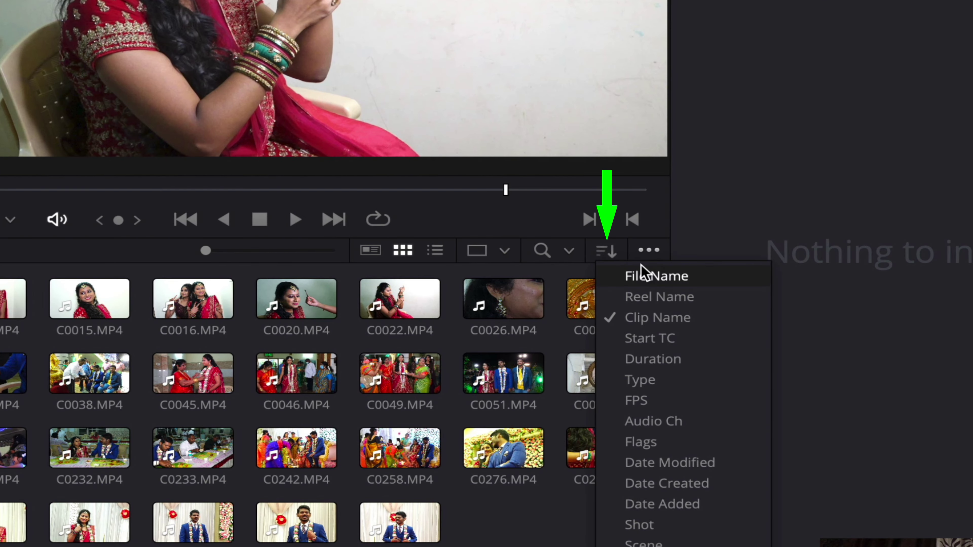
{"action": "left_click", "coordinate": [658, 277]}
{"action": "left_click", "coordinate": [610, 250]}
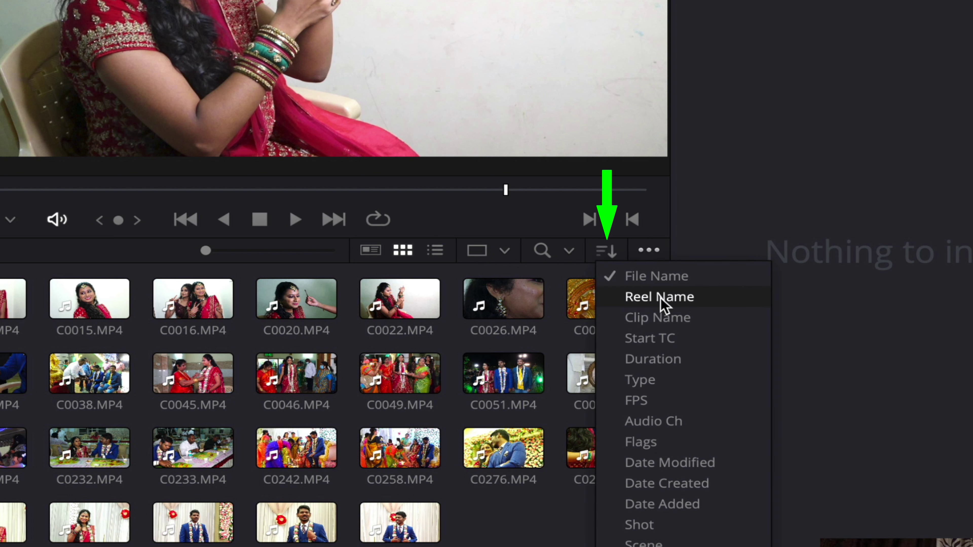
{"action": "left_click", "coordinate": [667, 318]}
{"action": "left_click", "coordinate": [606, 253]}
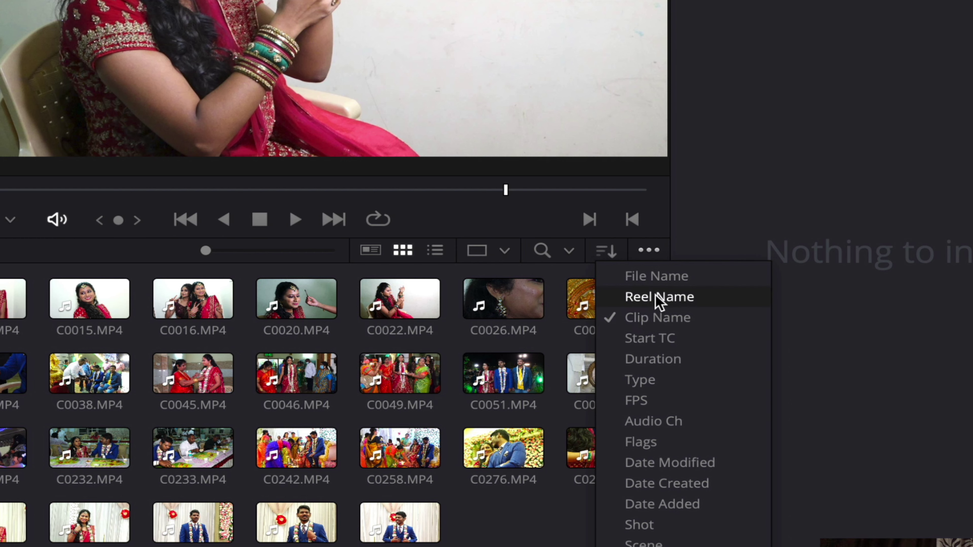
{"action": "left_click", "coordinate": [663, 361]}
{"action": "left_click", "coordinate": [612, 253]}
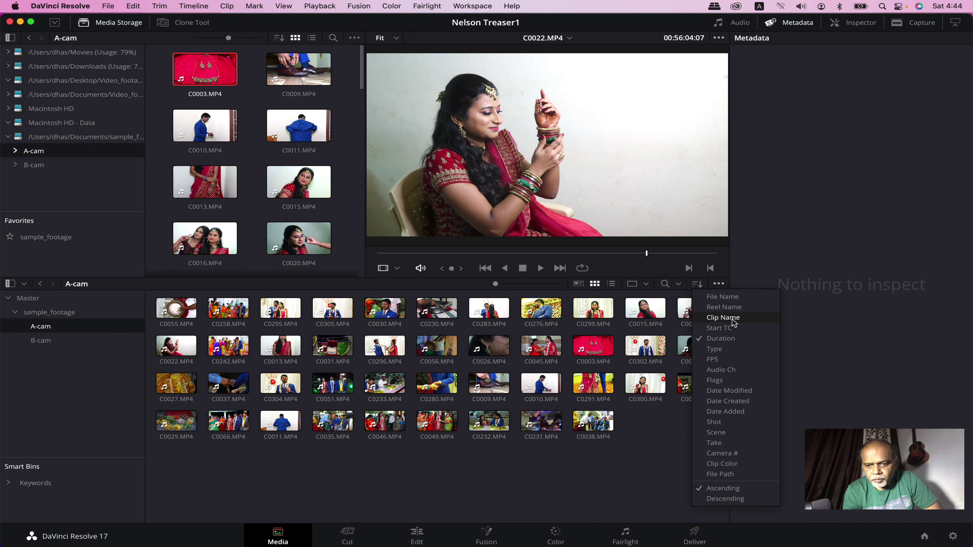
{"action": "left_click", "coordinate": [723, 317]}
Open the B-cam bin in its own window, reposition that window and make it smaller.
{"action": "left_click", "coordinate": [42, 341]}
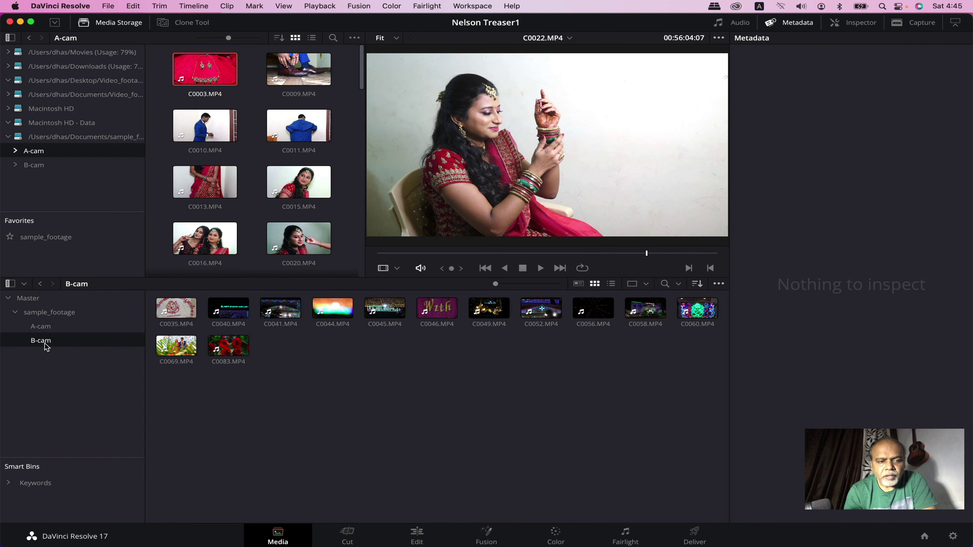
{"action": "right_click", "coordinate": [45, 344]}
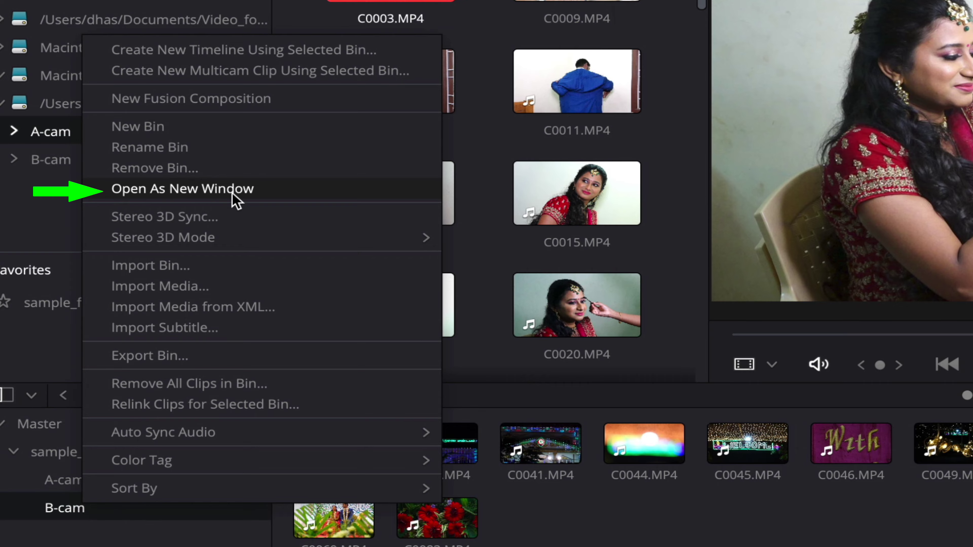
{"action": "left_click", "coordinate": [233, 195]}
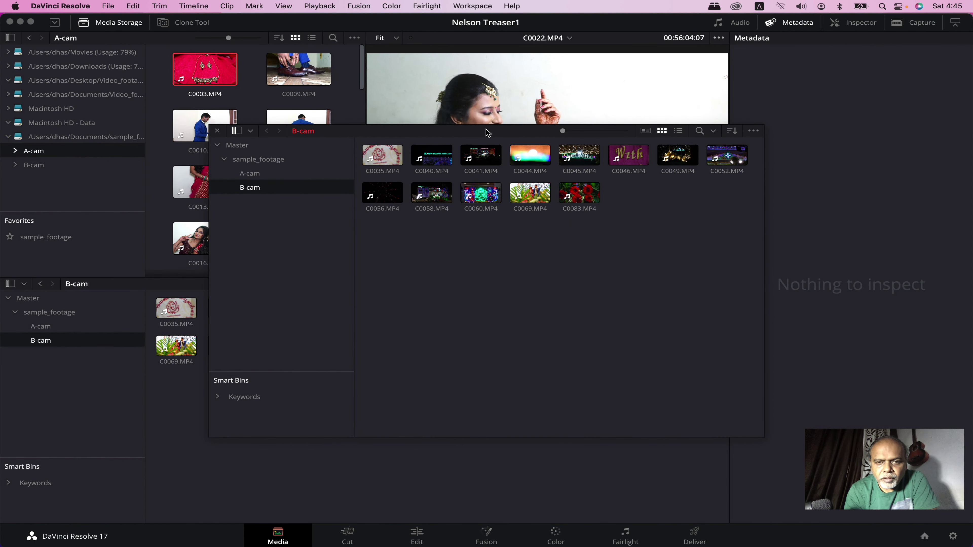
{"action": "left_click_drag", "start_coordinate": [487, 132], "coordinate": [383, 154]}
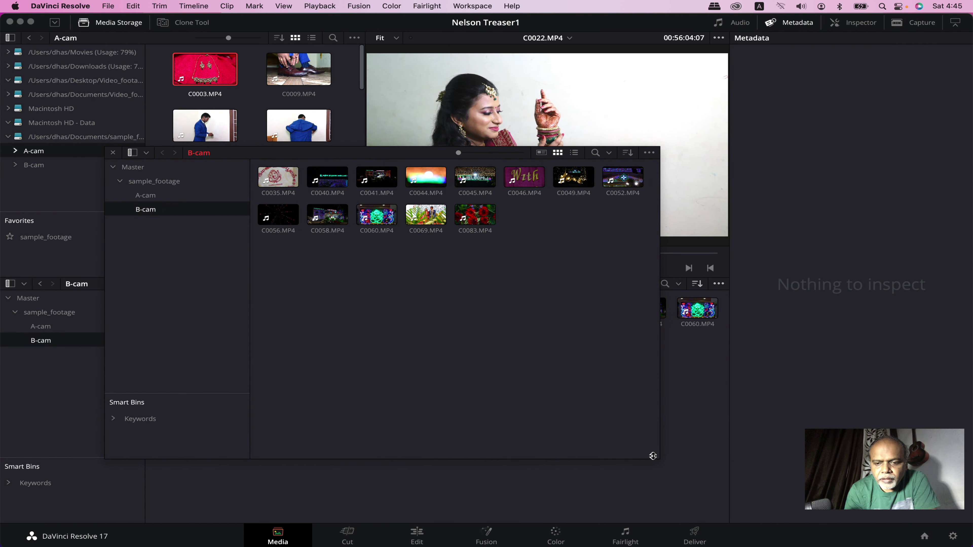
{"action": "left_click_drag", "start_coordinate": [653, 456], "coordinate": [543, 440]}
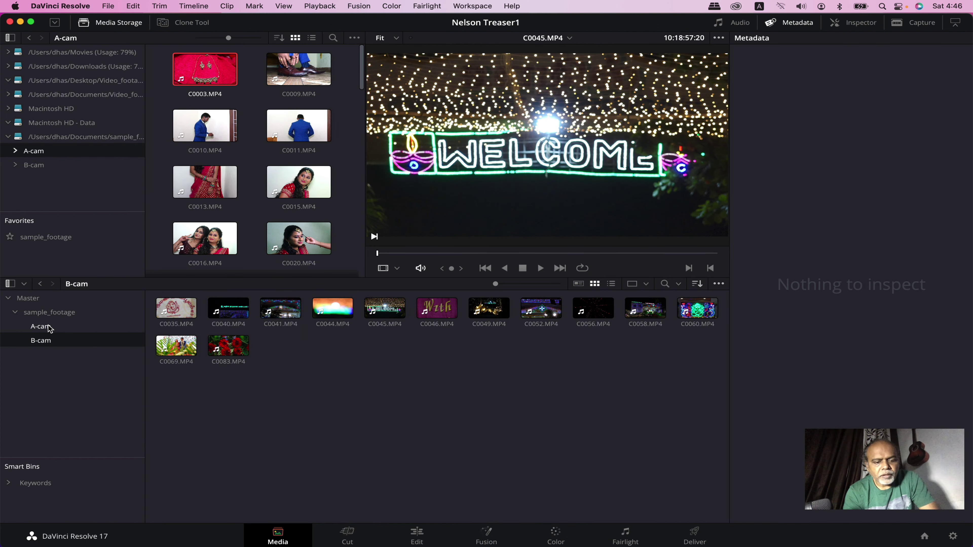
Select the A-cam and B-cam bins together, open both as new windows, and close those windows after viewing them.
{"action": "left_click", "coordinate": [50, 327], "text": "super"}
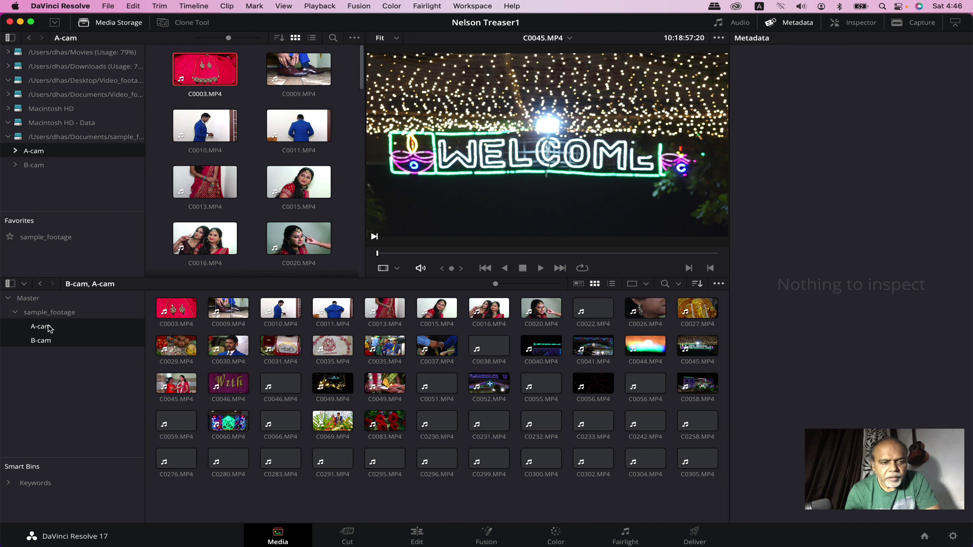
{"action": "right_click", "coordinate": [49, 327]}
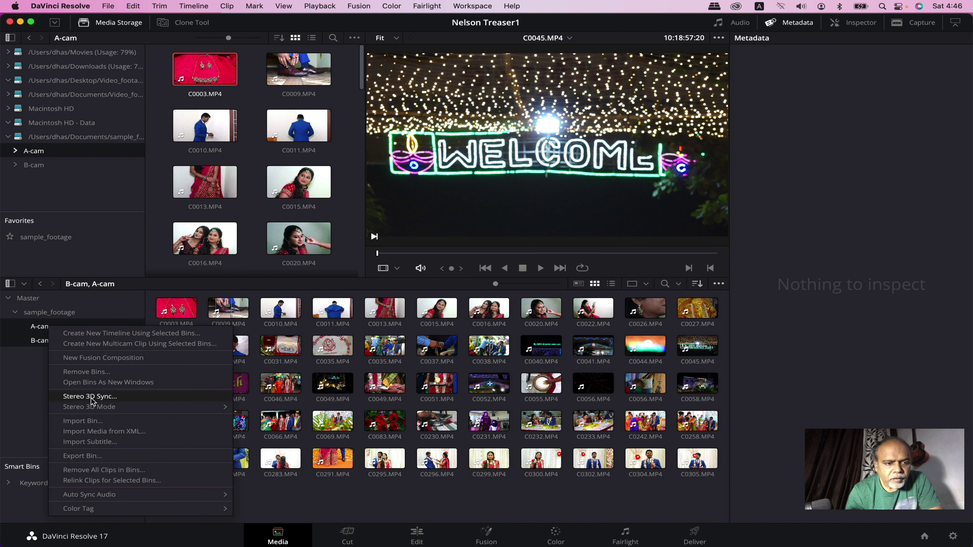
{"action": "left_click", "coordinate": [97, 384]}
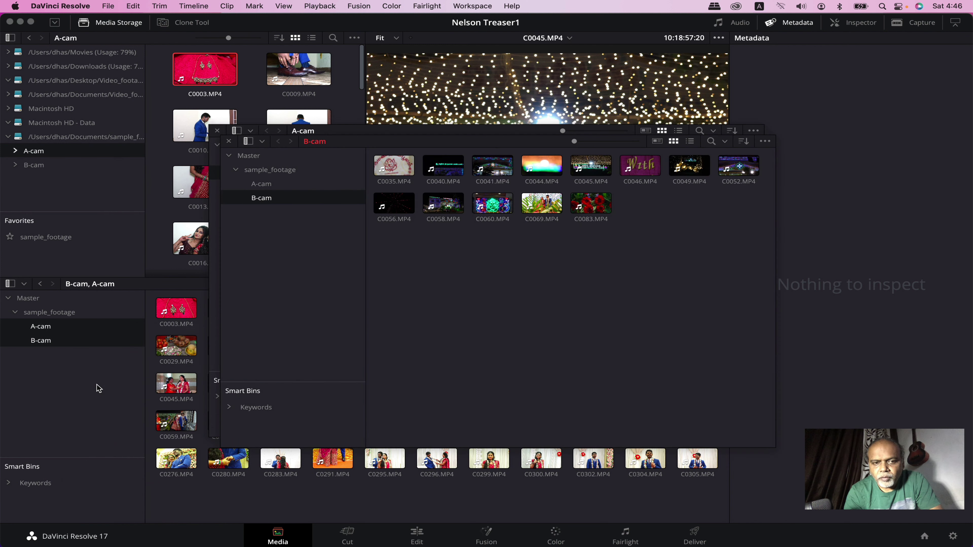
{"action": "left_click", "coordinate": [264, 185]}
{"action": "left_click", "coordinate": [273, 199]}
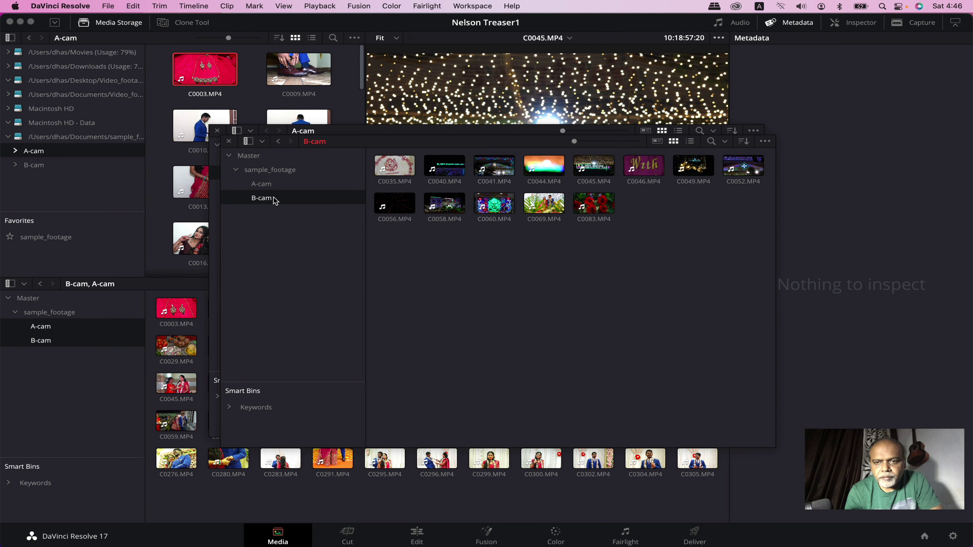
{"action": "left_click", "coordinate": [217, 131]}
{"action": "left_click", "coordinate": [229, 142]}
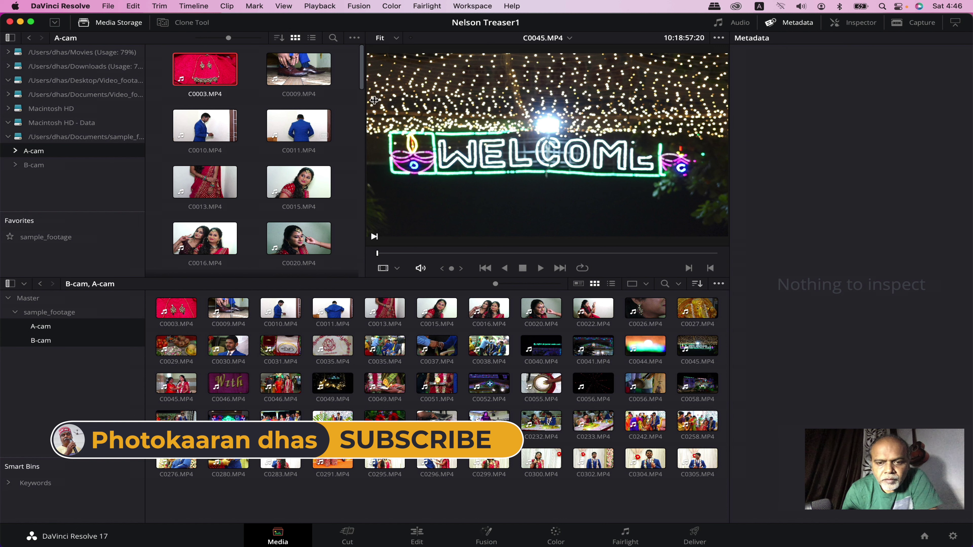
Show the clips of both bins as a list and rename C0015.MP4 as Female.MP4.
{"action": "left_click", "coordinate": [611, 283]}
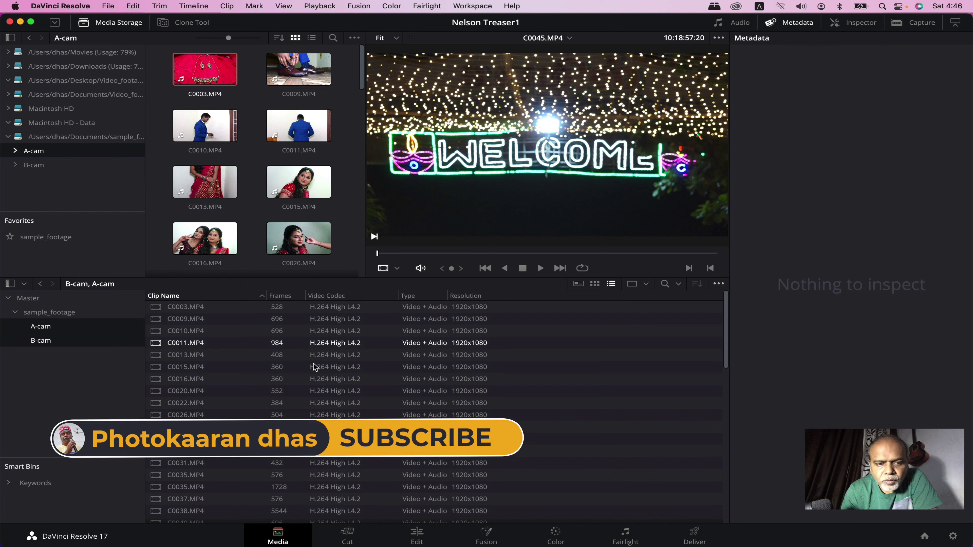
{"action": "left_click", "coordinate": [185, 368]}
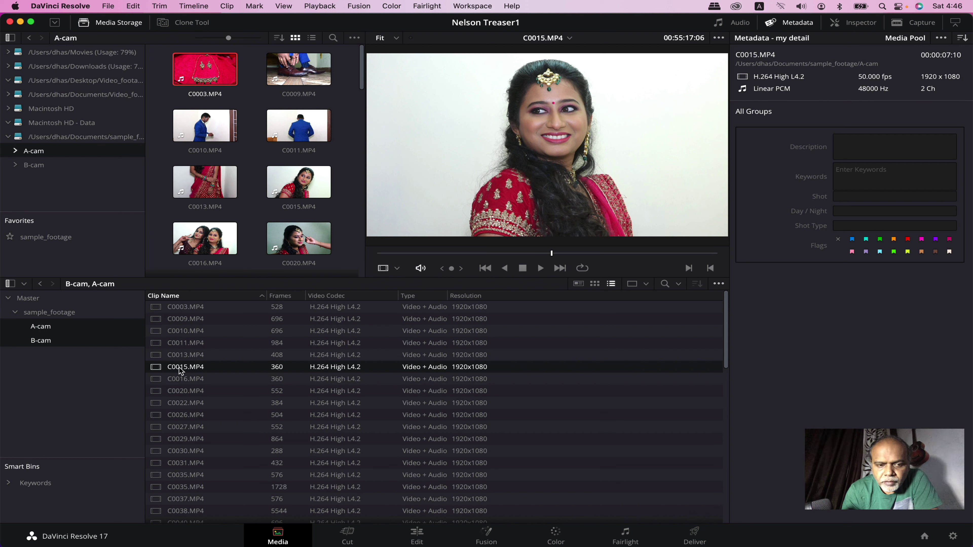
{"action": "left_click", "coordinate": [178, 367]}
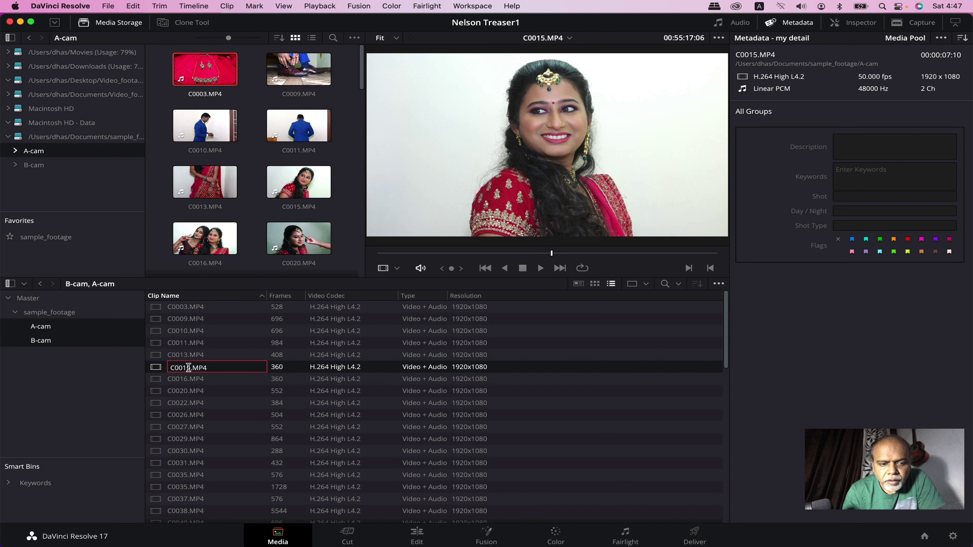
{"action": "left_click_drag", "start_coordinate": [189, 367], "coordinate": [160, 370]}
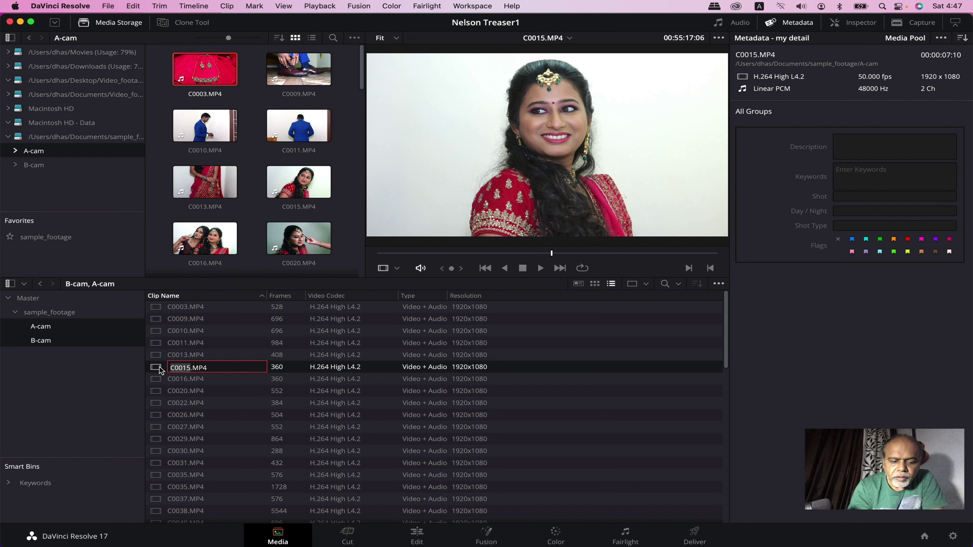
{"action": "type", "text": "Fmaale"}
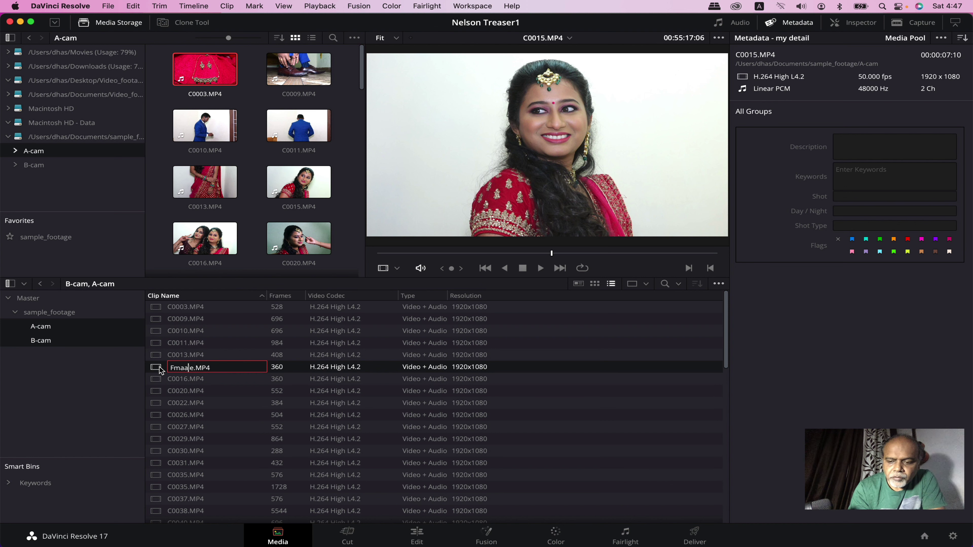
{"action": "key", "text": "Return"}
Examine the keyword suggestions for C0013.MP4 by entering "int" and "out" as trial keywords.
{"action": "left_click", "coordinate": [188, 354]}
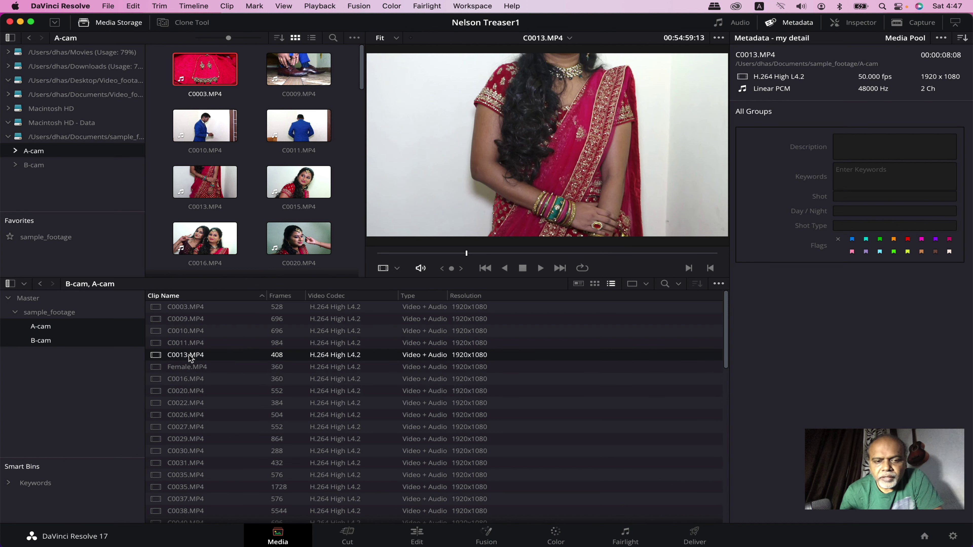
{"action": "left_click", "coordinate": [851, 176]}
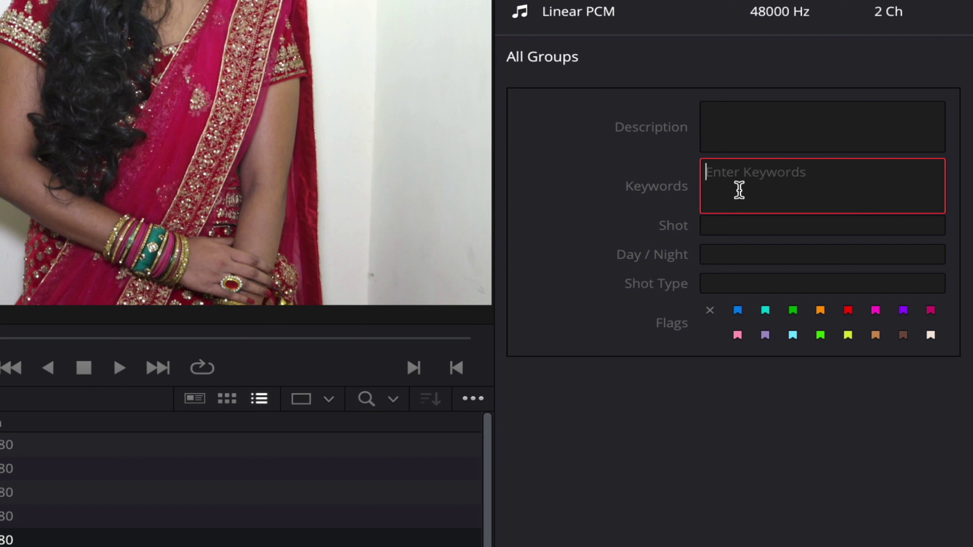
{"action": "left_click", "coordinate": [738, 190]}
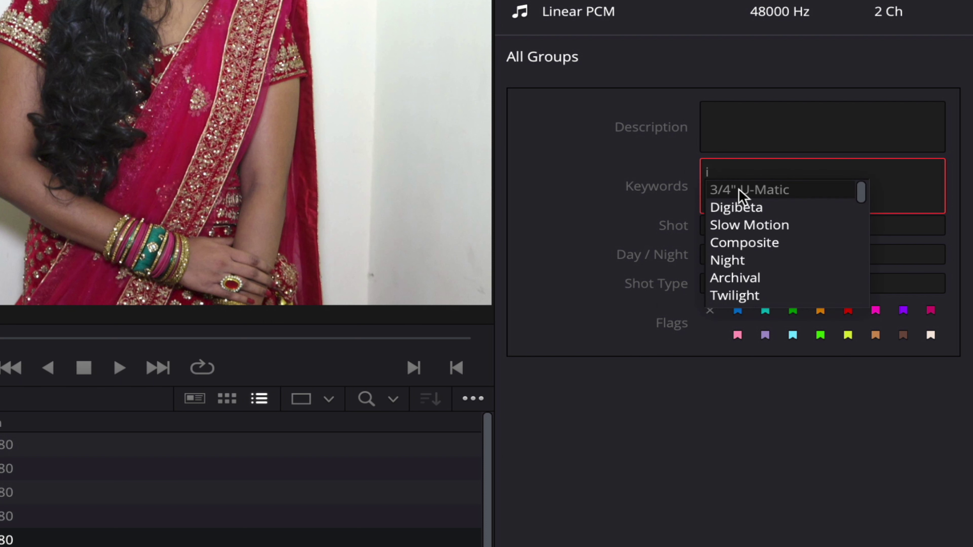
{"action": "type", "text": "int"}
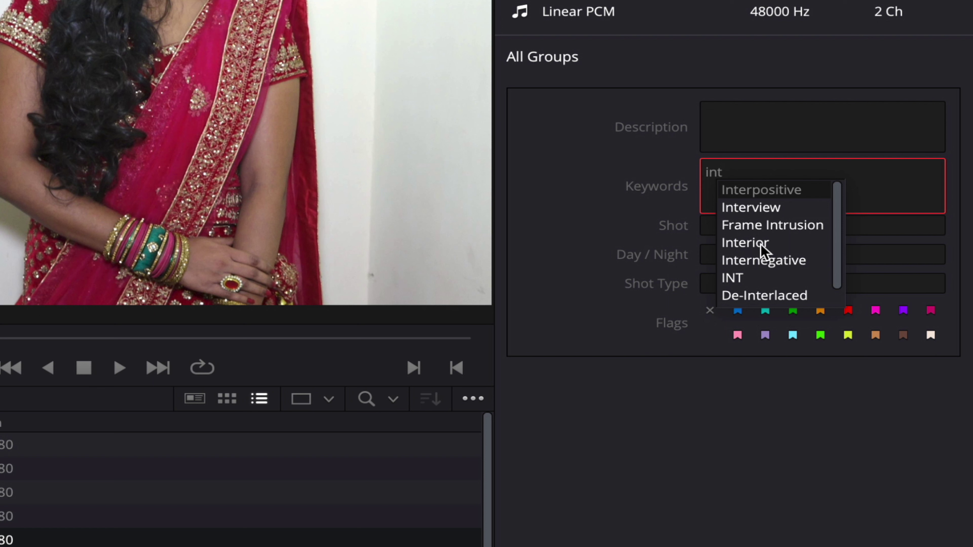
{"action": "left_click", "coordinate": [733, 171]}
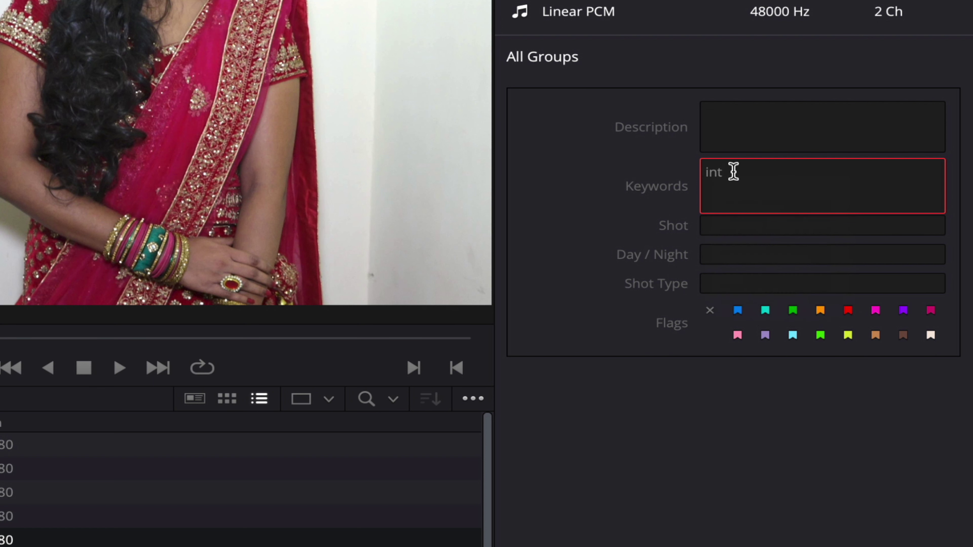
{"action": "key", "text": "BackSpace"}
{"action": "key", "text": "BackSpace"}
{"action": "key", "text": "BackSpace"}
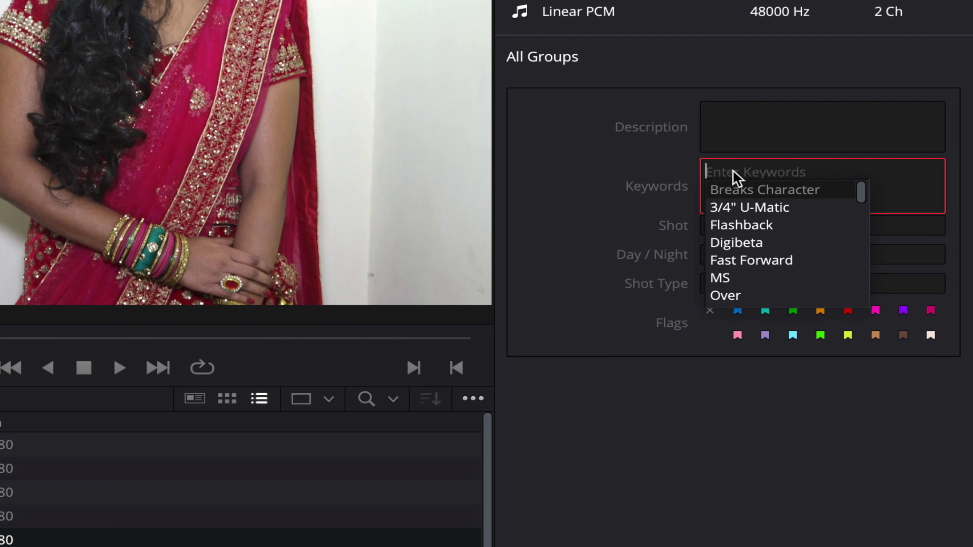
{"action": "type", "text": "out"}
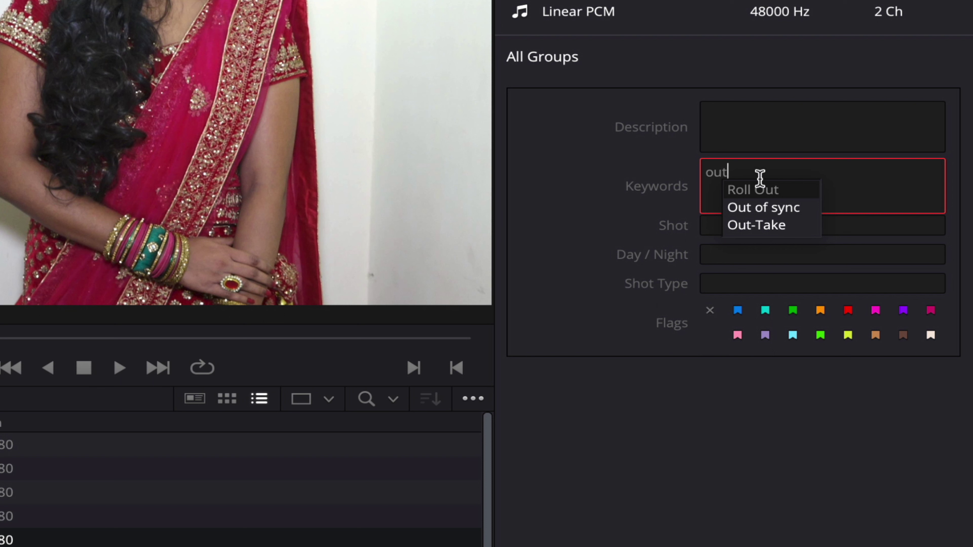
{"action": "double_click", "coordinate": [728, 174]}
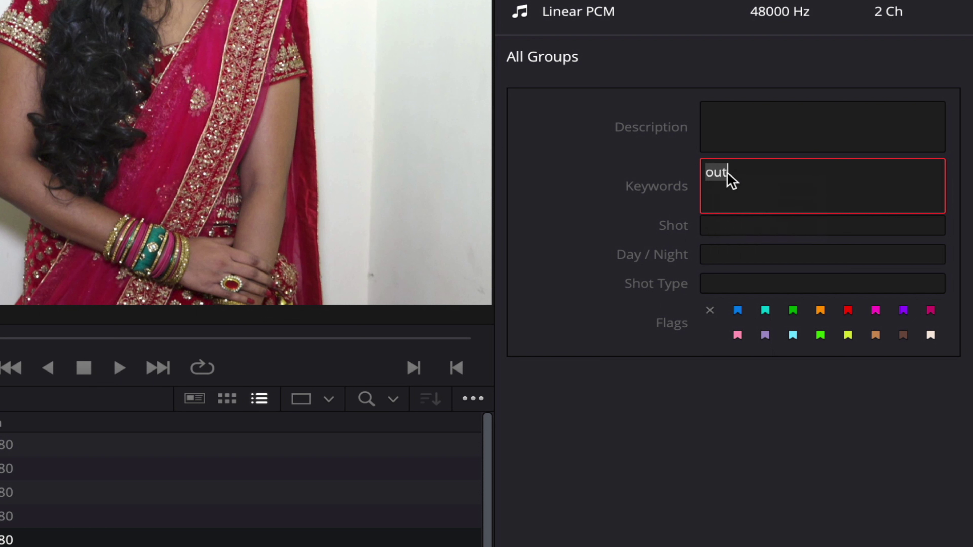
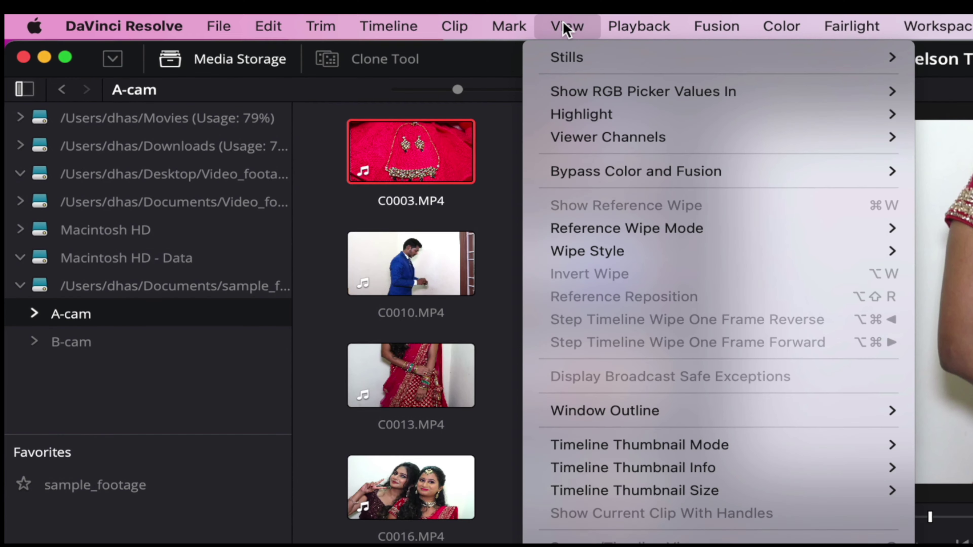
Check that Show Smart Bins is enabled, and start a new smart bin named "couple".
{"action": "scroll", "coordinate": [718, 306], "scroll_direction": "down", "scroll_amount": 5}
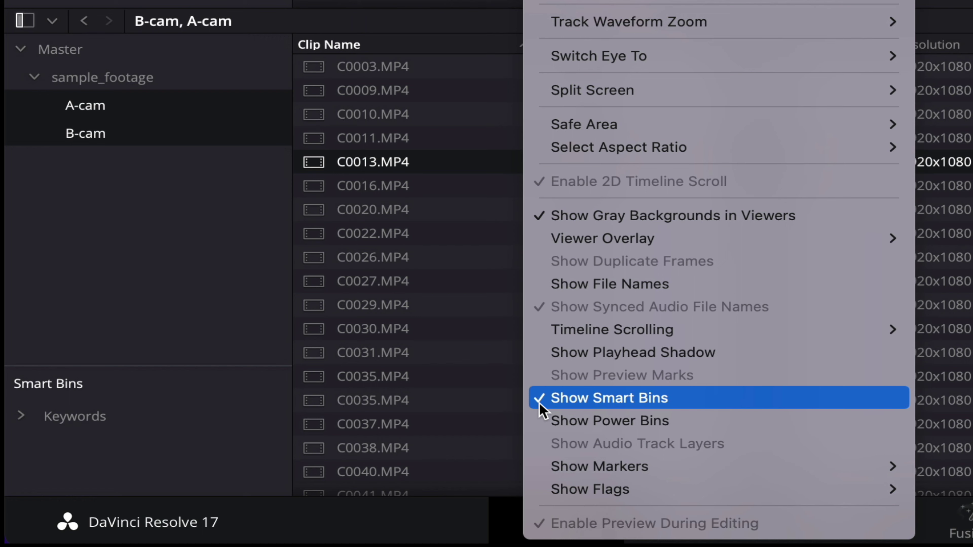
{"action": "left_click", "coordinate": [99, 447]}
{"action": "right_click", "coordinate": [98, 447]}
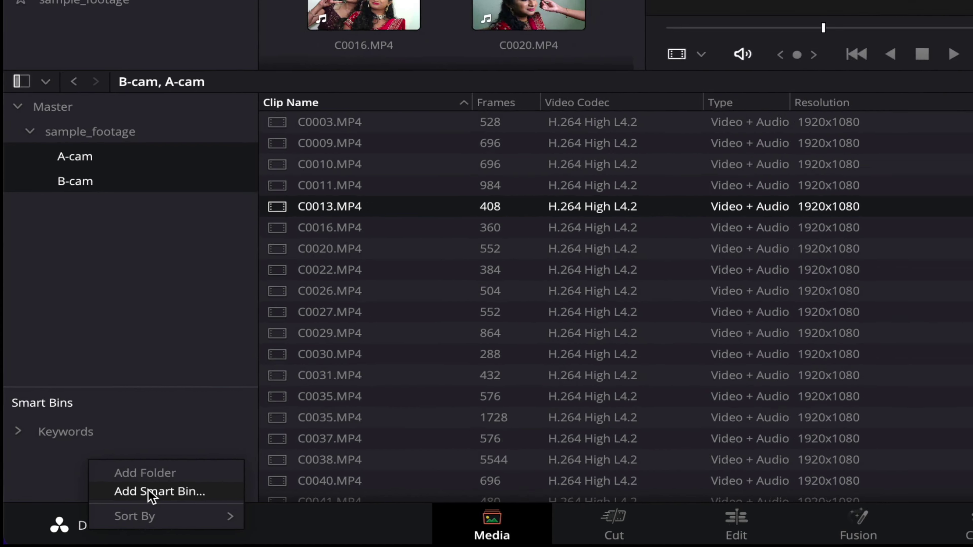
{"action": "left_click", "coordinate": [168, 484]}
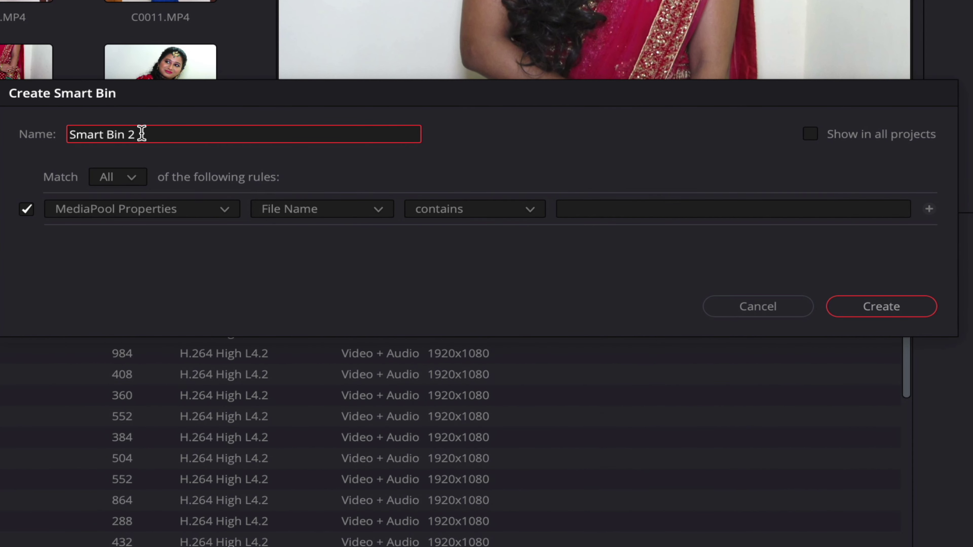
{"action": "left_click_drag", "start_coordinate": [142, 133], "coordinate": [56, 132]}
{"action": "type", "text": "ccouple"}
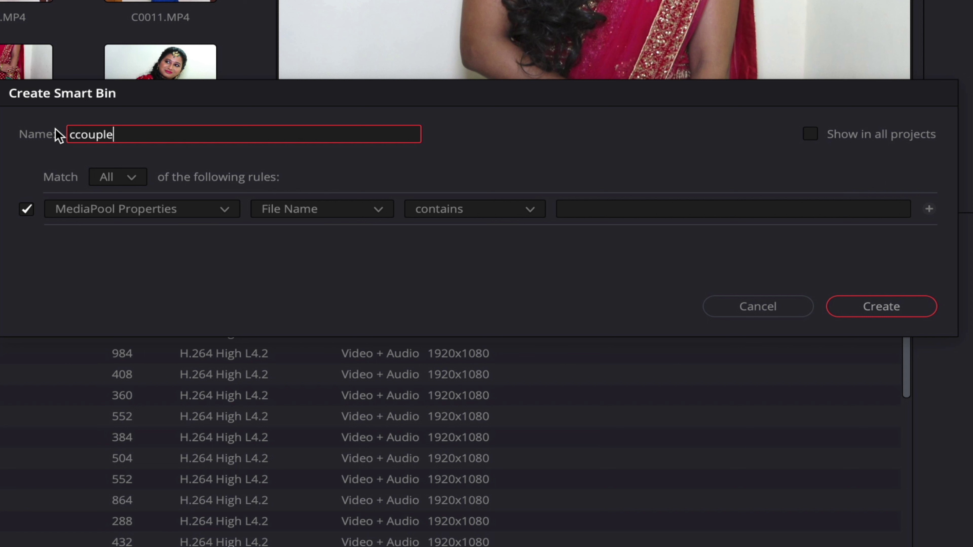
{"action": "left_click", "coordinate": [75, 134]}
{"action": "key", "text": "BackSpace"}
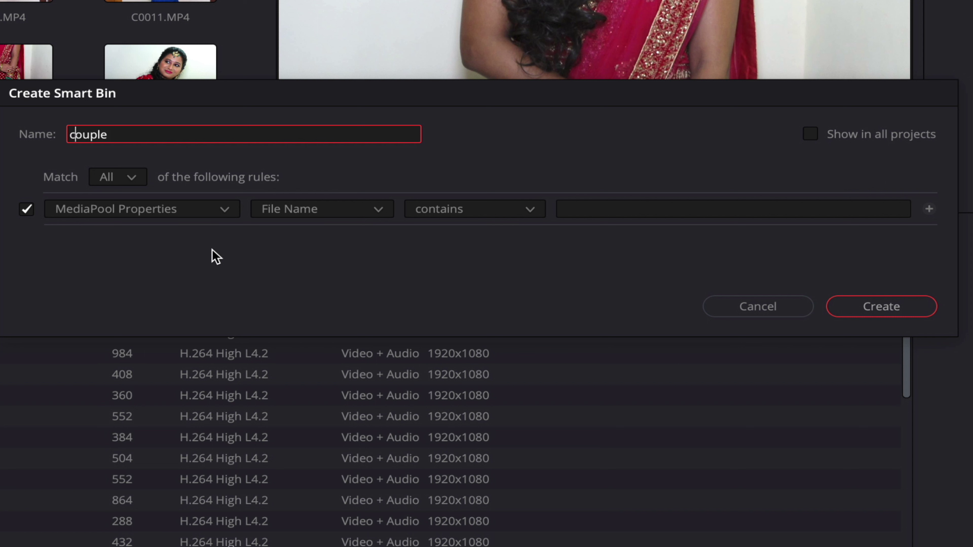
Set the "couple" smart bin's rule to MediaPool Properties, Keywords contains "couple", and create the bin.
{"action": "left_click", "coordinate": [164, 214]}
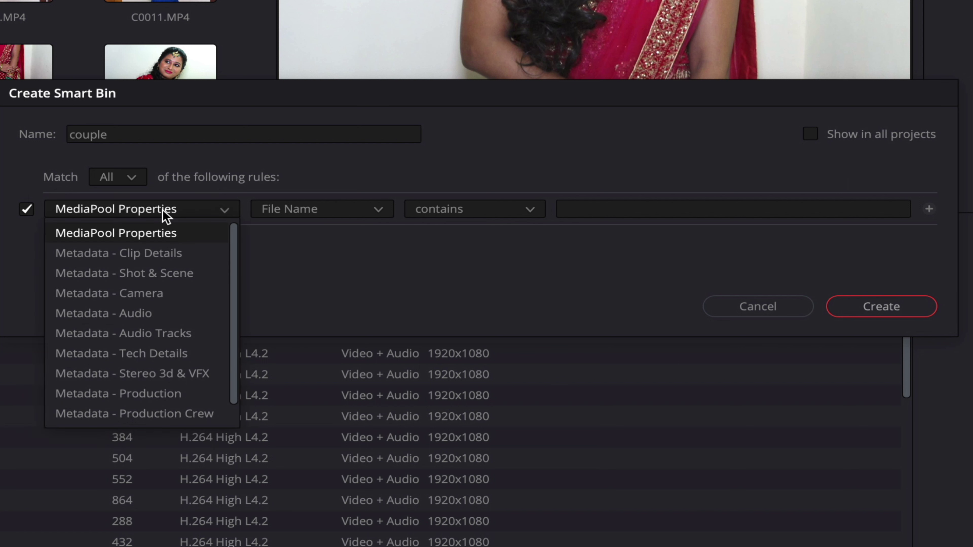
{"action": "left_click", "coordinate": [160, 235]}
{"action": "left_click", "coordinate": [337, 209]}
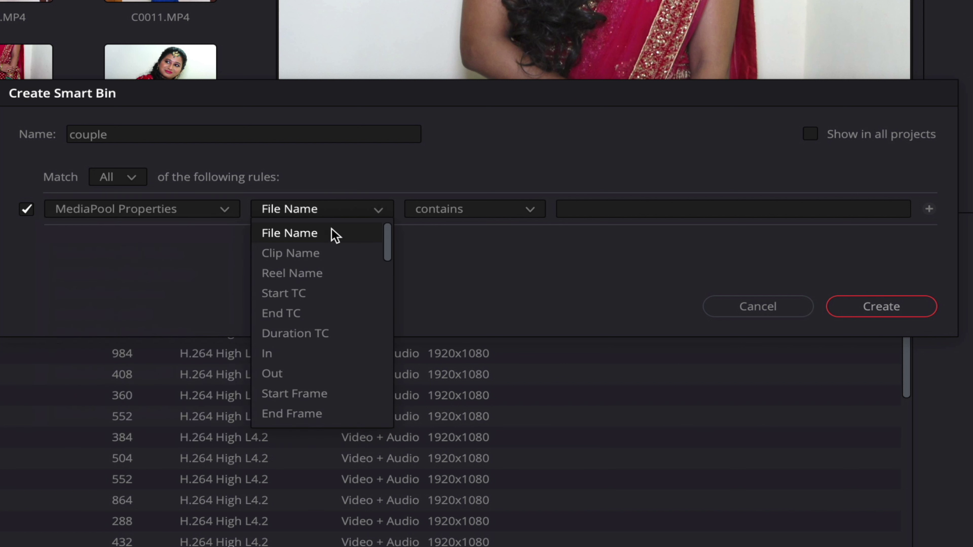
{"action": "scroll", "coordinate": [322, 333], "scroll_direction": "down", "scroll_amount": 10}
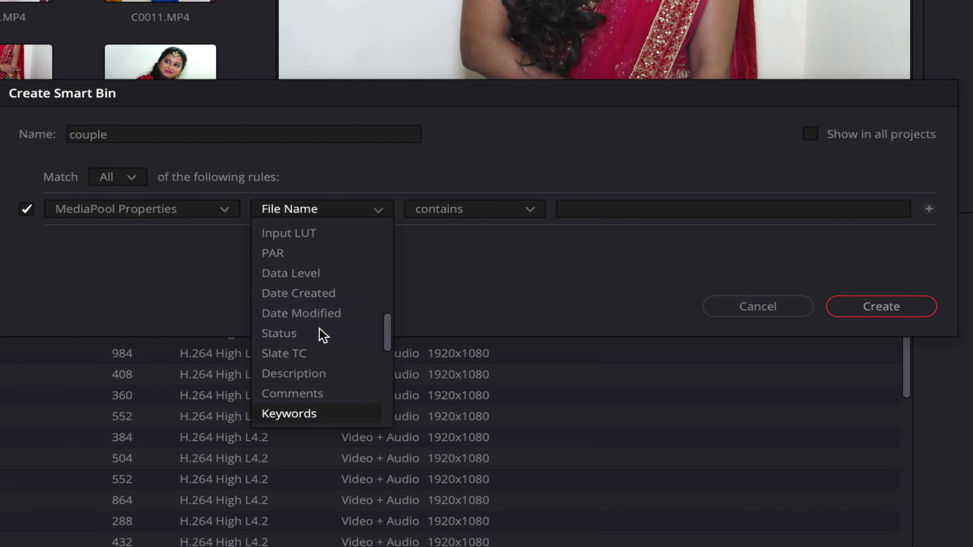
{"action": "key", "text": "Return"}
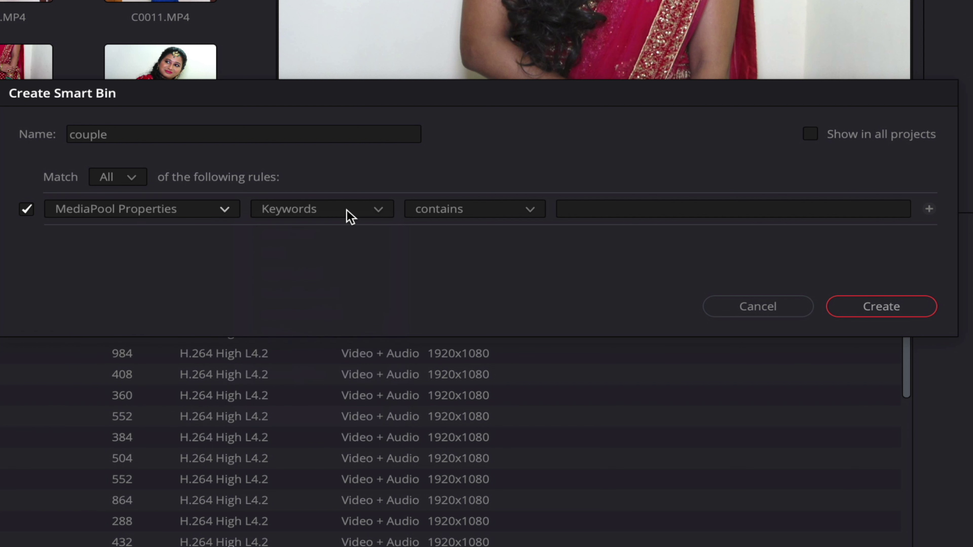
{"action": "left_click", "coordinate": [647, 209]}
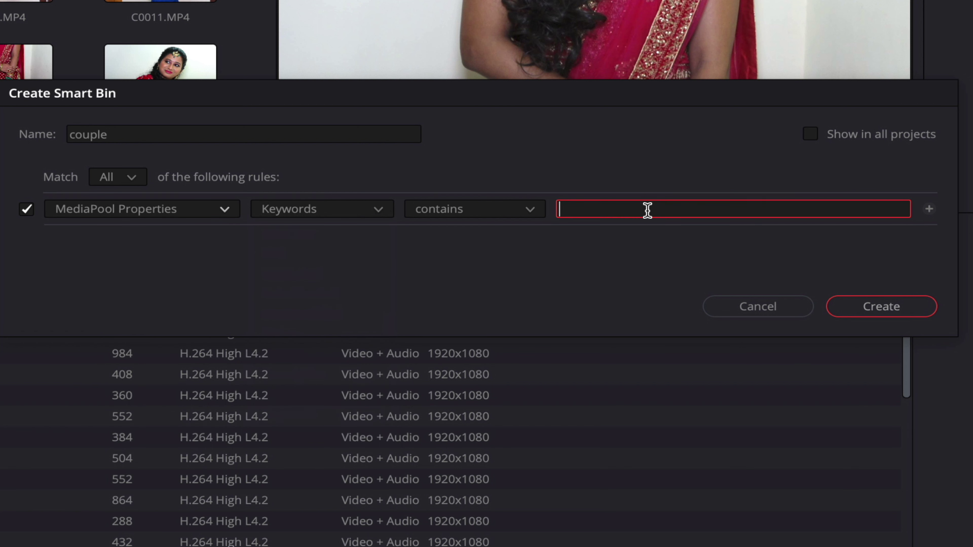
{"action": "type", "text": "couple"}
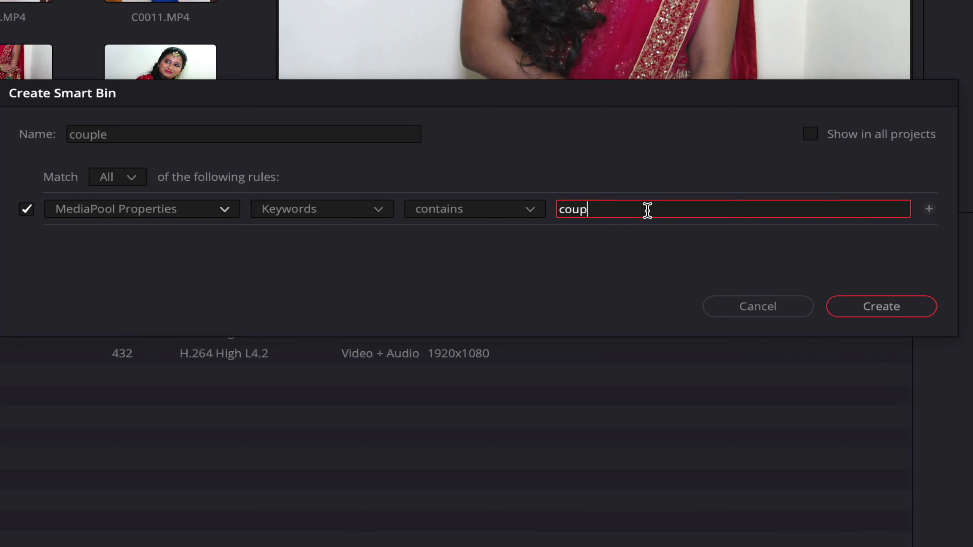
{"action": "left_click", "coordinate": [876, 311]}
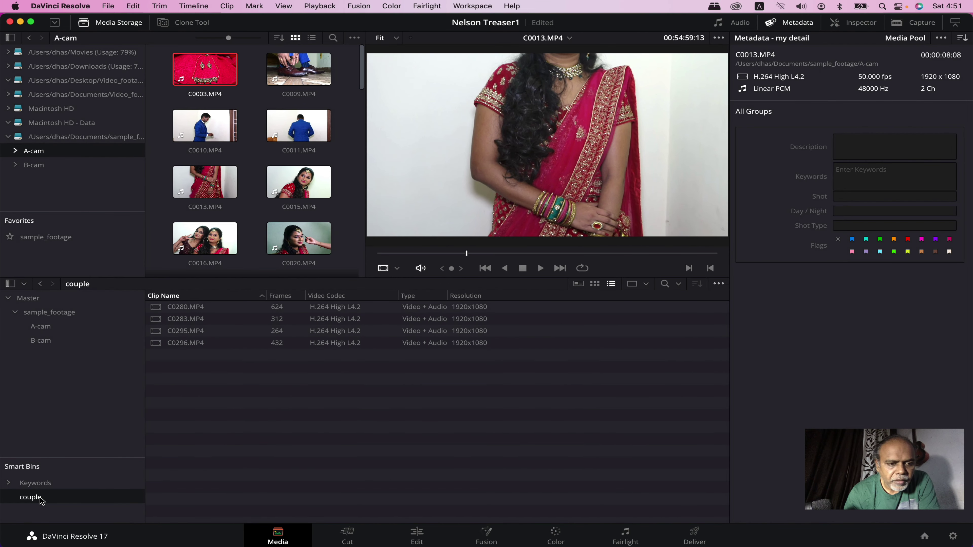
Preview the clips C0296, C0295, C0283 and C0280 in the couple smart bin and check their keywords.
{"action": "left_click", "coordinate": [193, 343]}
{"action": "left_click", "coordinate": [189, 330]}
{"action": "left_click", "coordinate": [186, 320]}
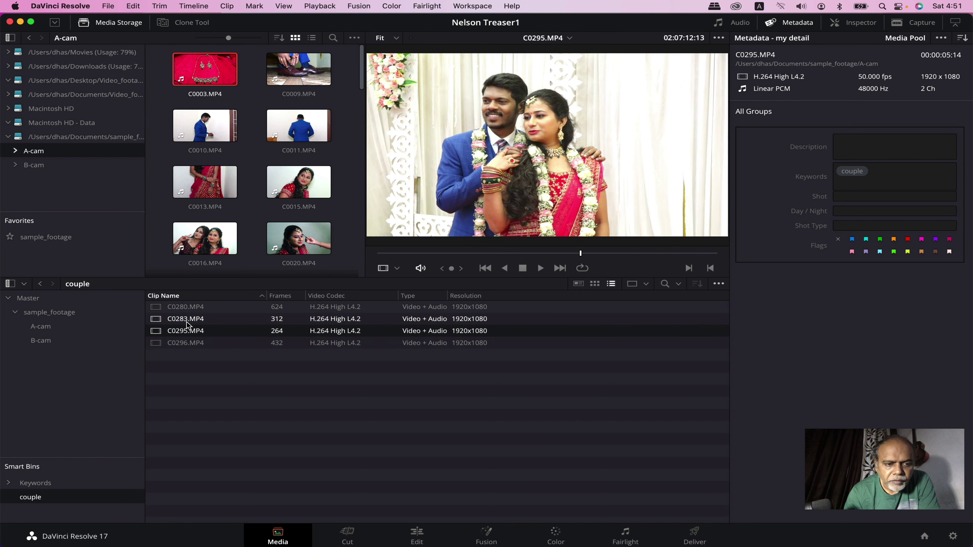
{"action": "left_click", "coordinate": [191, 311]}
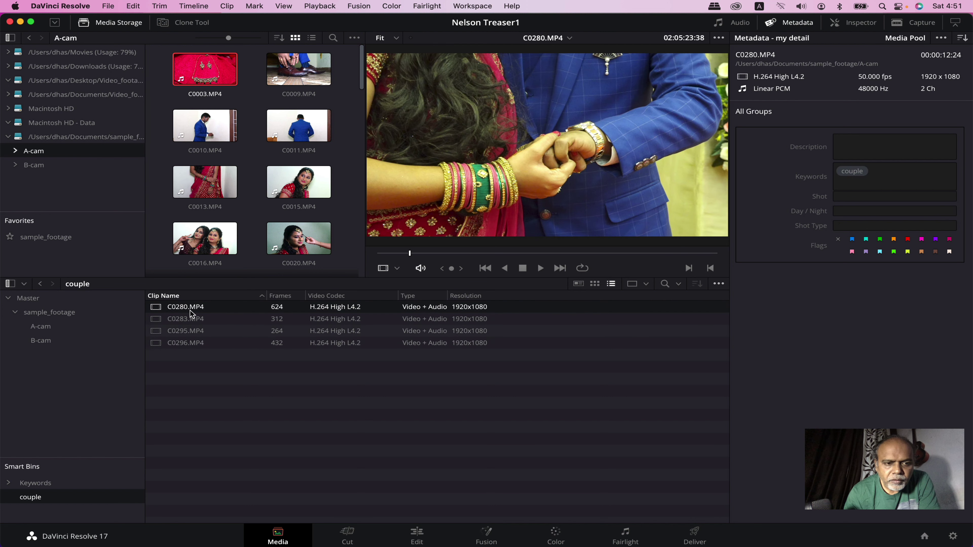
Start another new smart bin and name it "girl".
{"action": "right_click", "coordinate": [55, 512]}
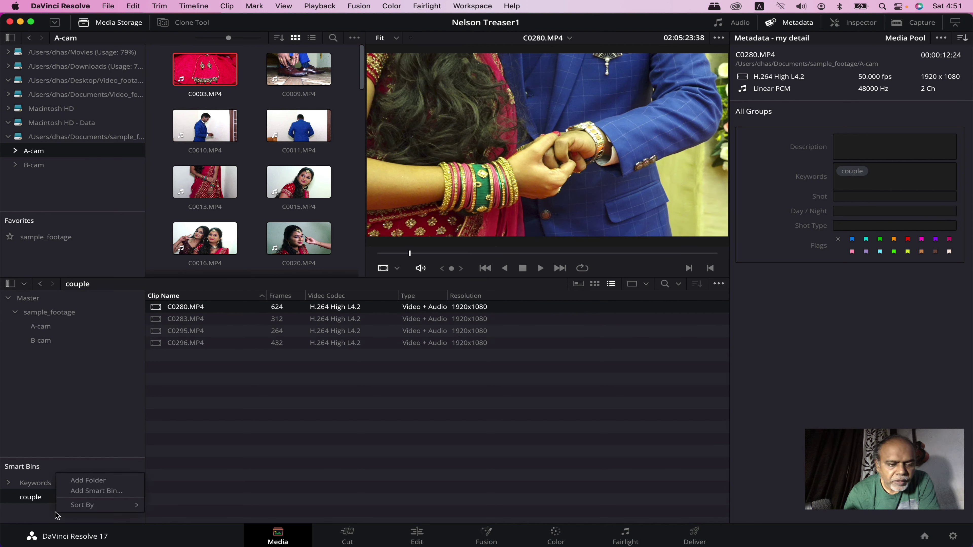
{"action": "left_click", "coordinate": [92, 493]}
{"action": "left_click", "coordinate": [294, 218]}
{"action": "key", "text": "BackSpace"}
{"action": "type", "text": "4"}
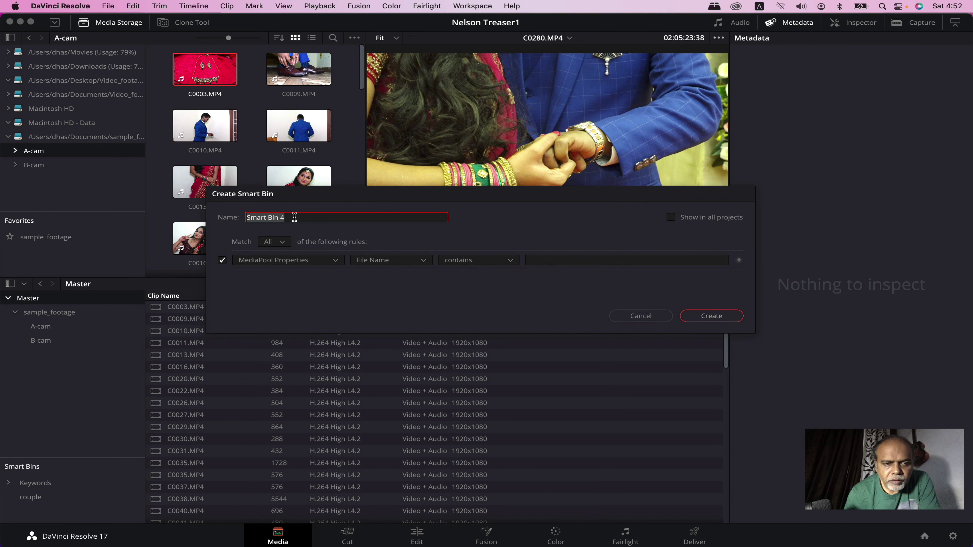
{"action": "key", "text": "BackSpace"}
{"action": "type", "text": "girl"}
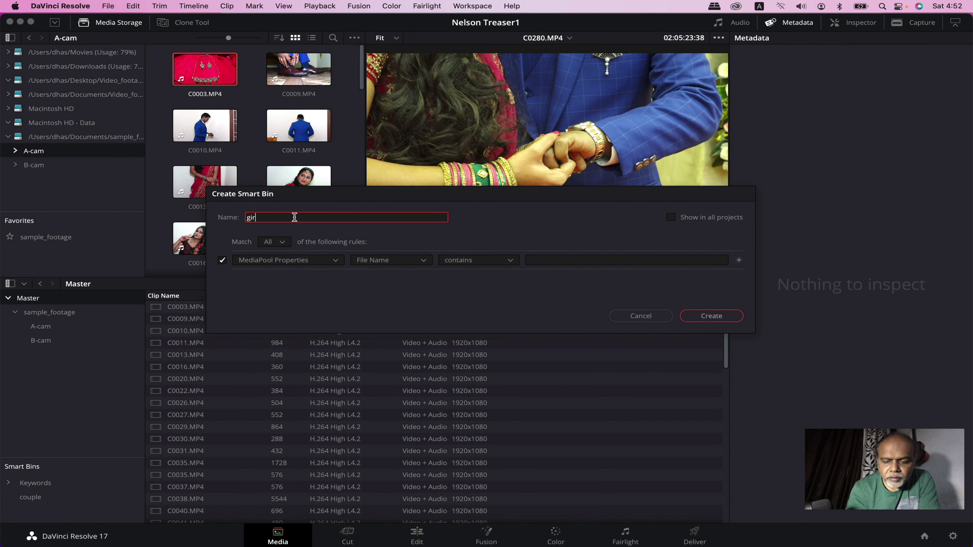
Set the "girl" smart bin's rule to MediaPool Properties, Keywords contains "girl", and create the bin.
{"action": "left_click", "coordinate": [298, 260]}
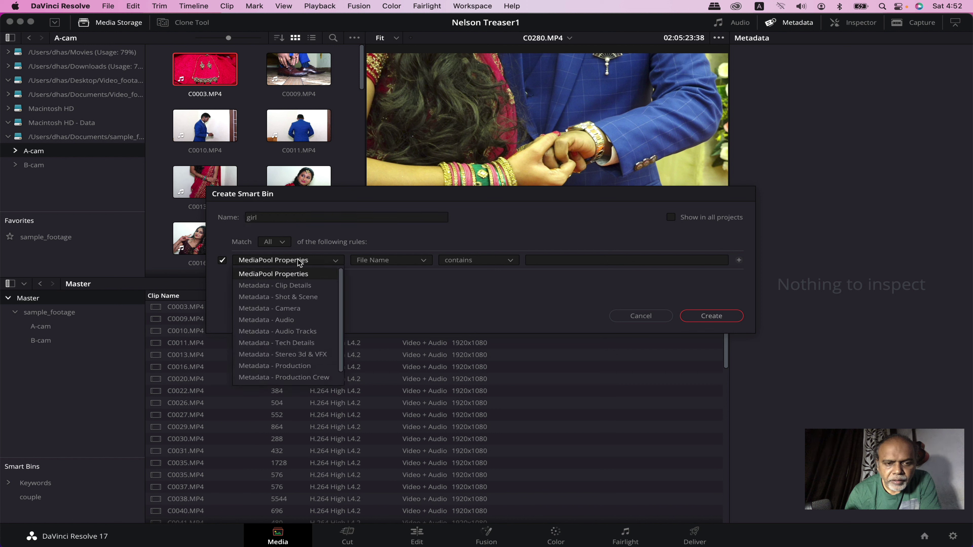
{"action": "left_click", "coordinate": [299, 262]}
{"action": "left_click", "coordinate": [397, 260]}
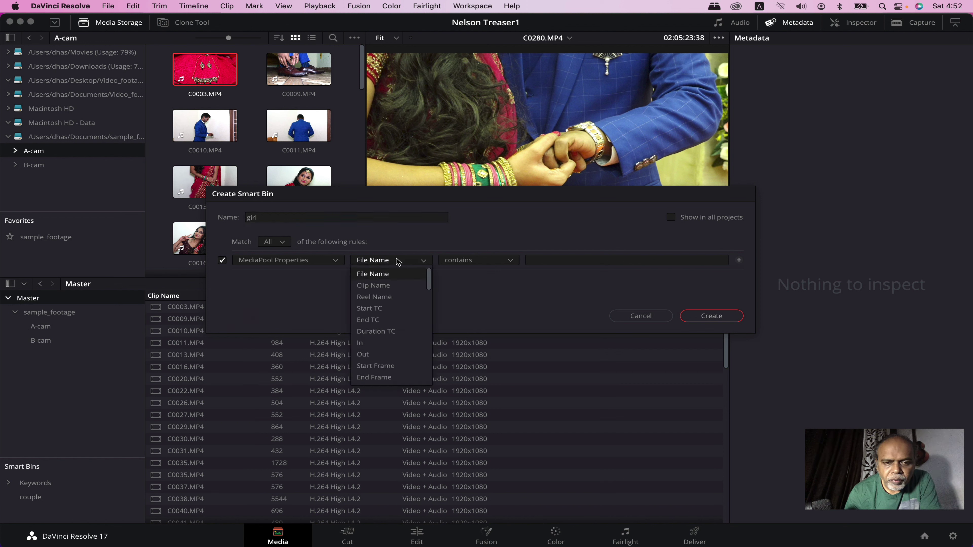
{"action": "key", "text": "k"}
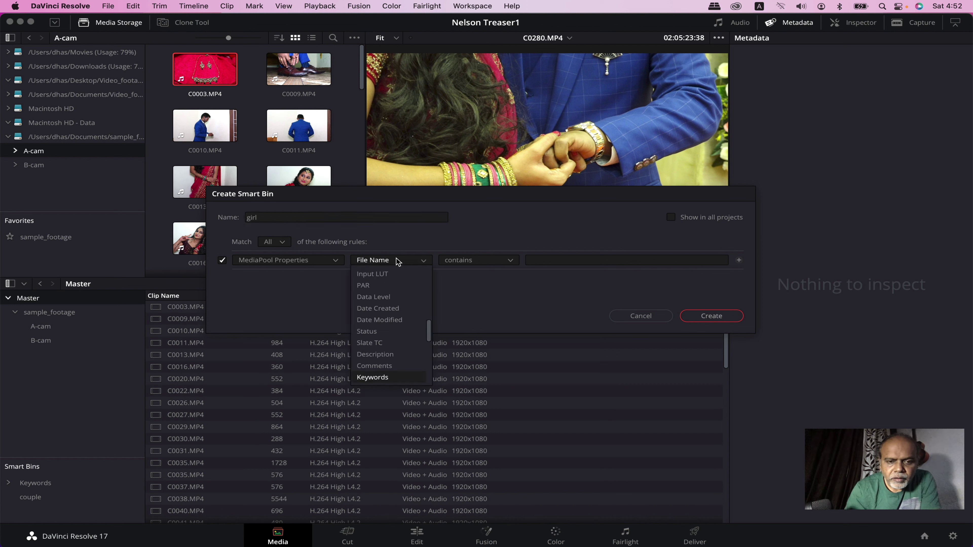
{"action": "key", "text": "Return"}
{"action": "left_click", "coordinate": [572, 258]}
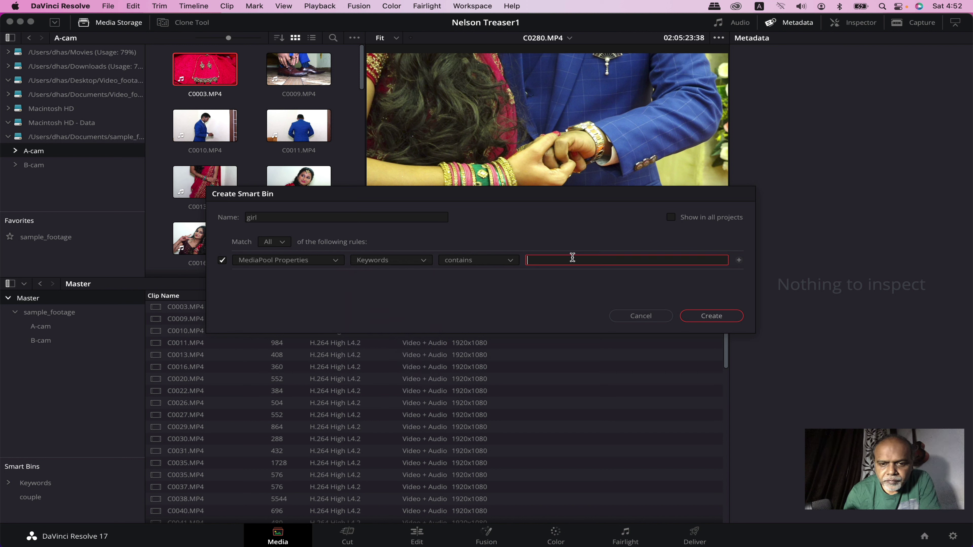
{"action": "type", "text": "girl"}
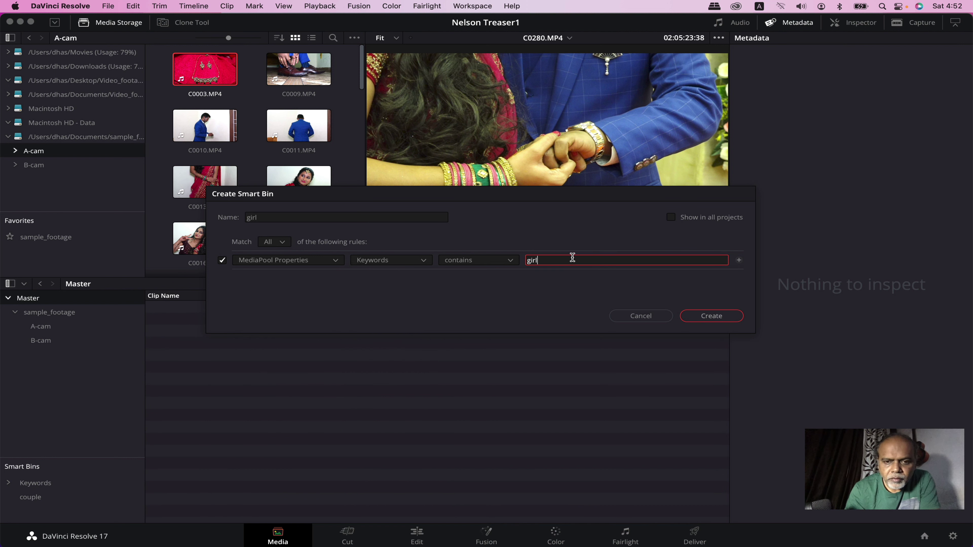
{"action": "left_click", "coordinate": [684, 316]}
View the contents of the girl smart bin and show the A-cam bin's clips as thumbnails.
{"action": "left_click", "coordinate": [37, 512]}
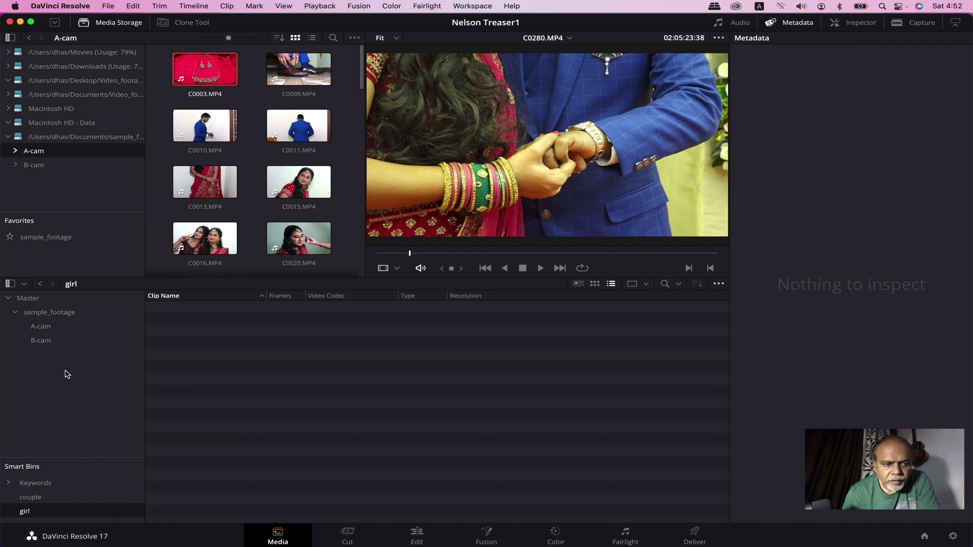
{"action": "left_click", "coordinate": [46, 329]}
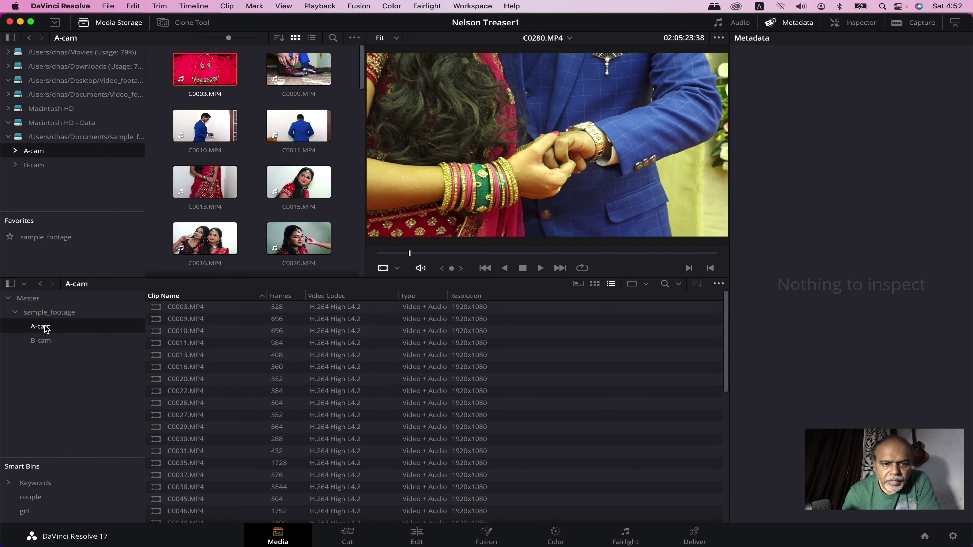
{"action": "left_click", "coordinate": [595, 283]}
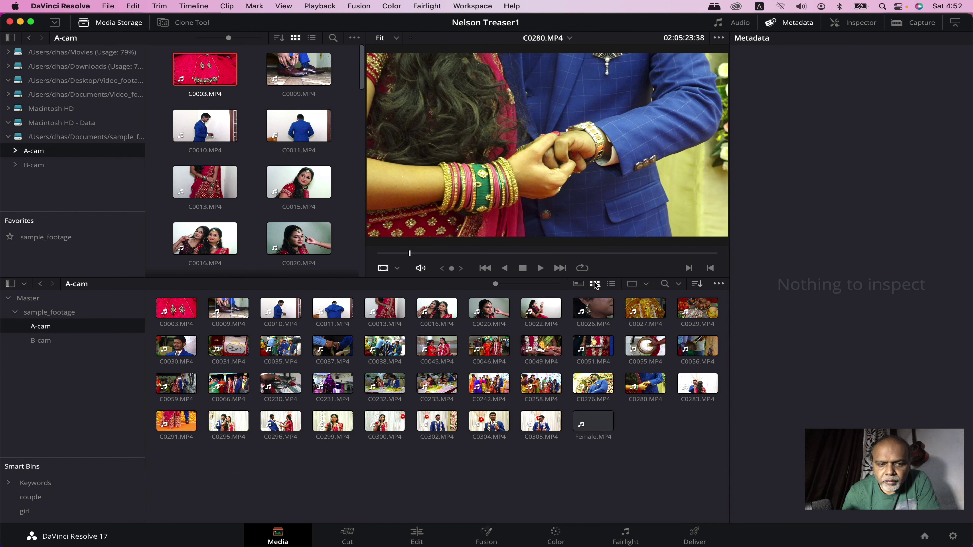
Tag the clips C0020, C0022, C0299 and Female.MP4 with the keyword "girl", and view the girl smart bin.
{"action": "left_click", "coordinate": [486, 312]}
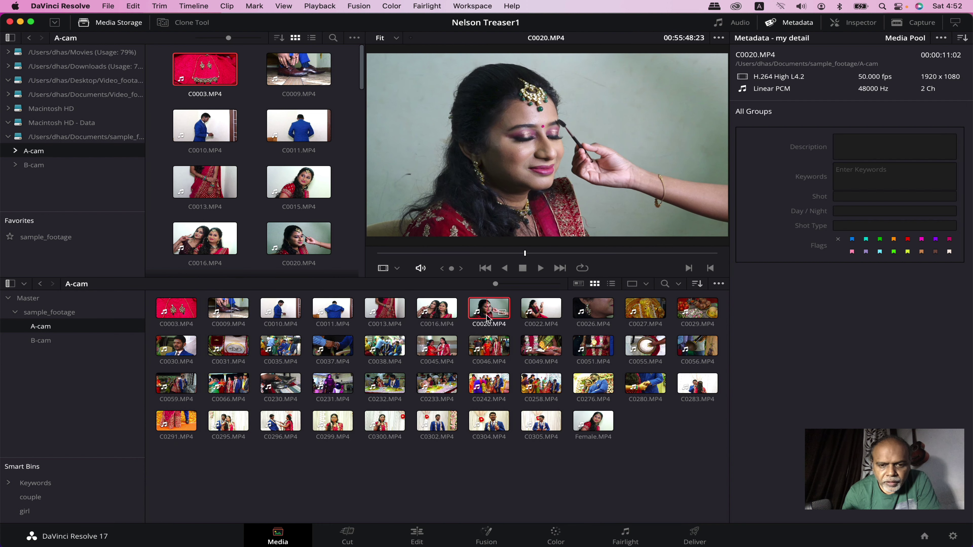
{"action": "left_click", "coordinate": [541, 311], "text": "super"}
{"action": "left_click", "coordinate": [601, 424], "text": "super"}
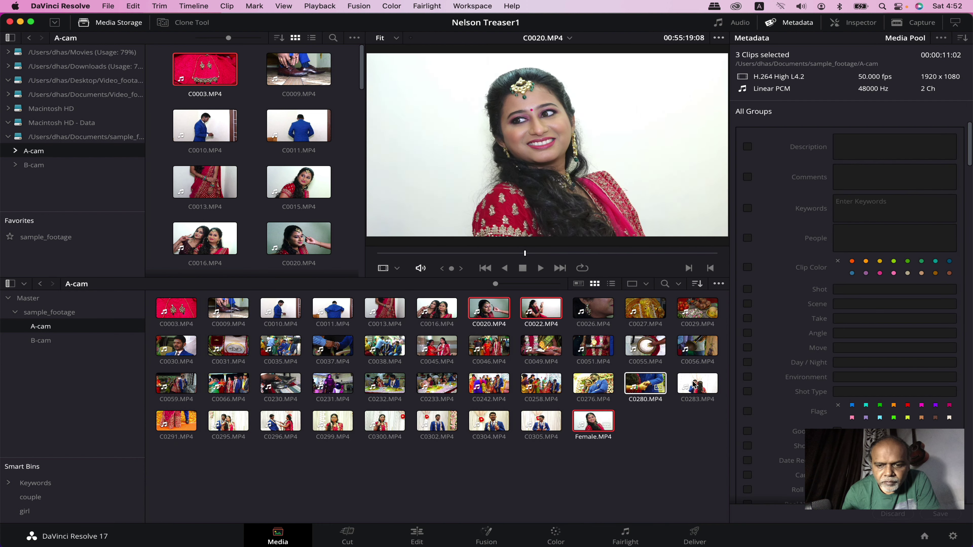
{"action": "left_click", "coordinate": [346, 424], "text": "super"}
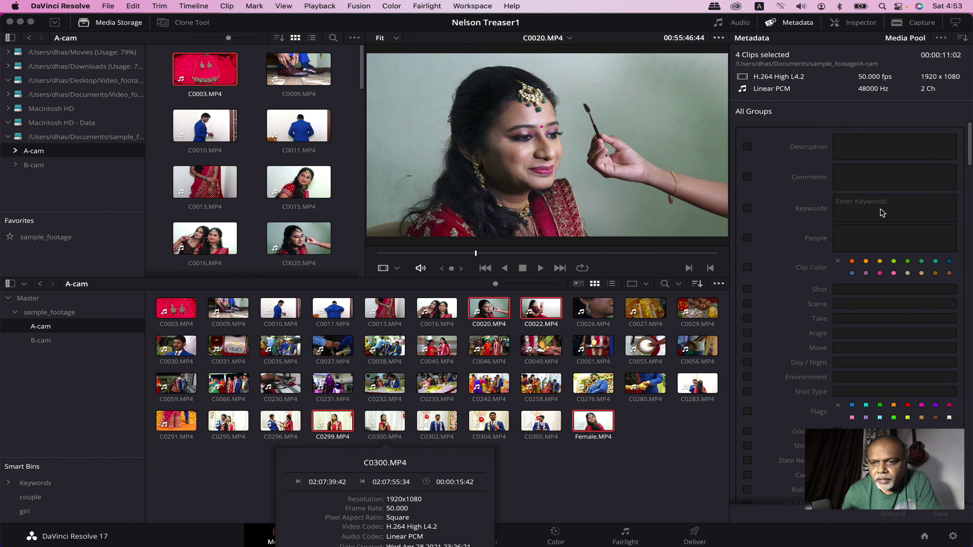
{"action": "left_click", "coordinate": [858, 206]}
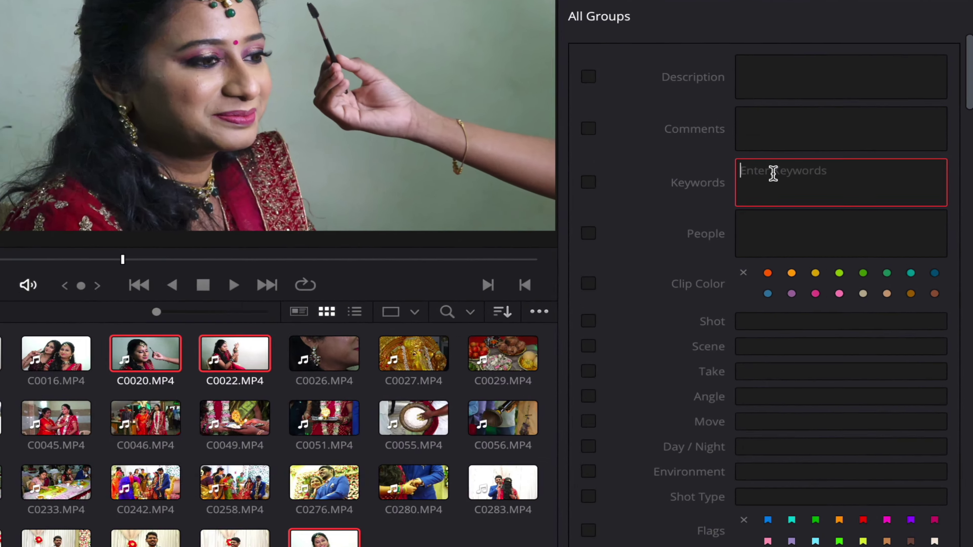
{"action": "type", "text": "girl"}
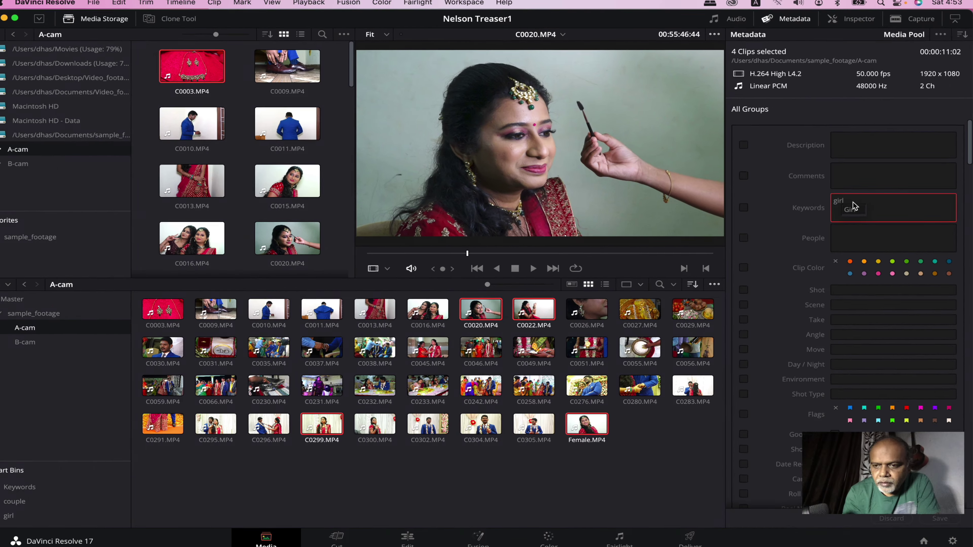
{"action": "left_click", "coordinate": [152, 485]}
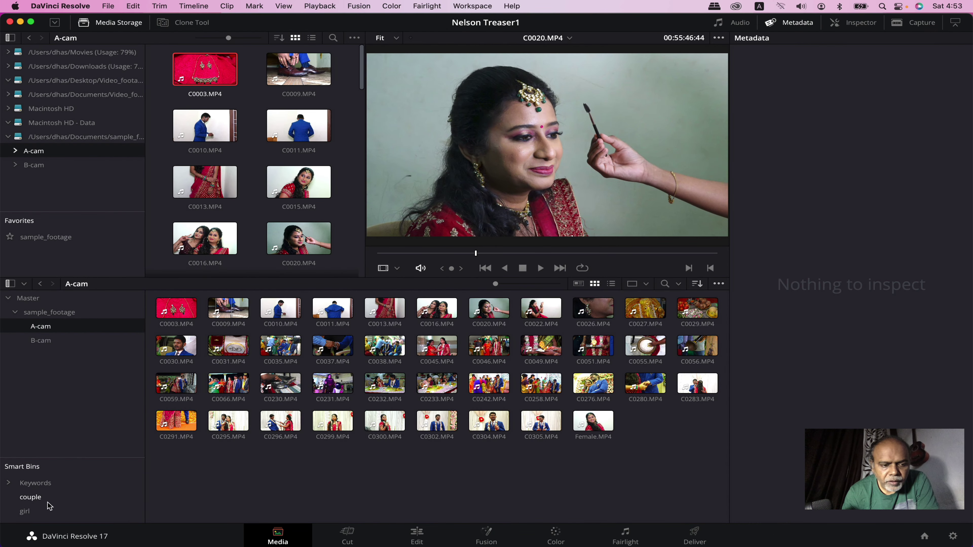
{"action": "left_click", "coordinate": [15, 516]}
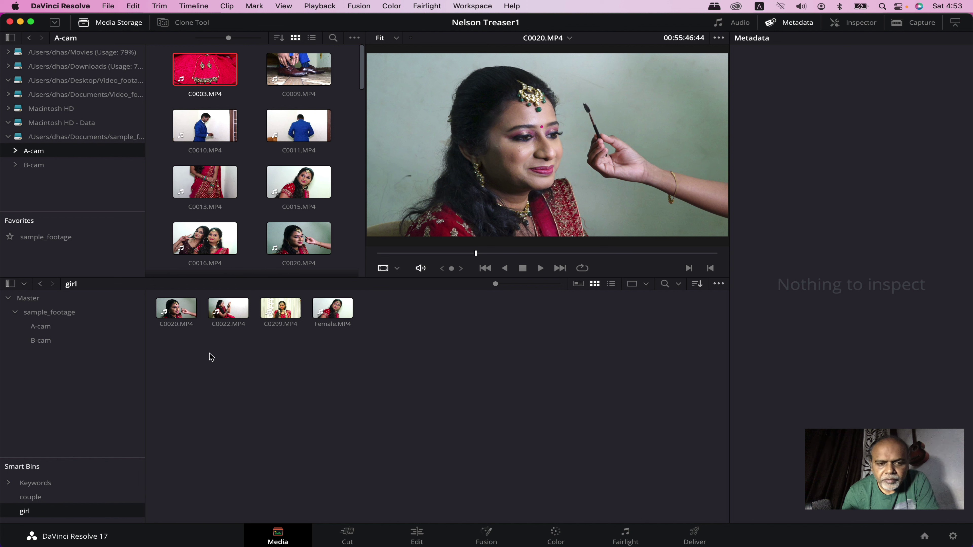